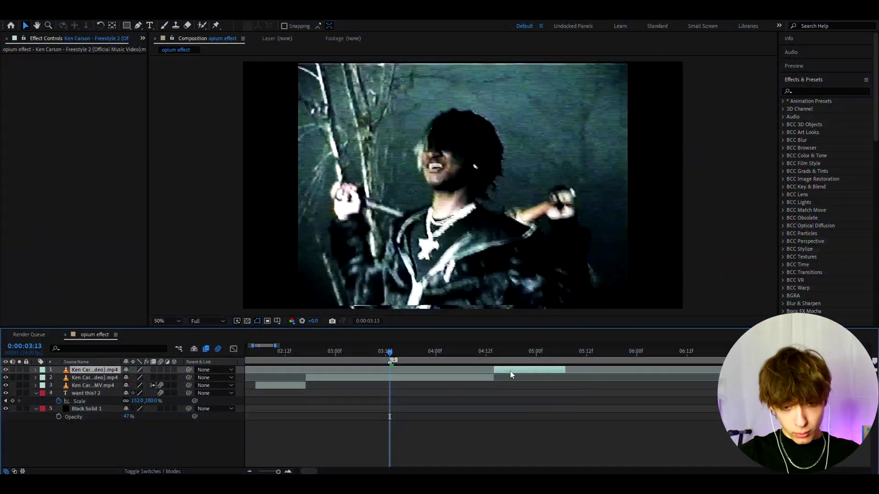
Add a new adjustment layer and apply the S_Grain effect to it
{"action": "key", "text": "ctrl+alt+y"}
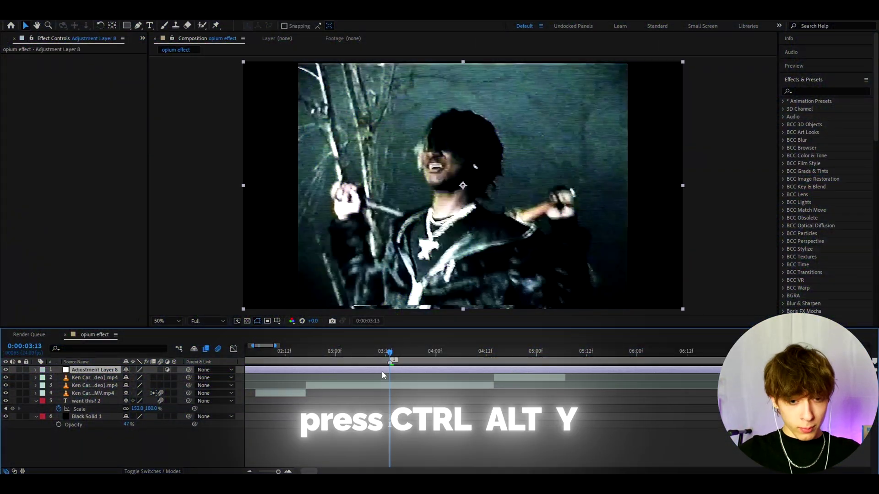
{"action": "key", "text": "ctrl+space"}
{"action": "type", "text": "s"}
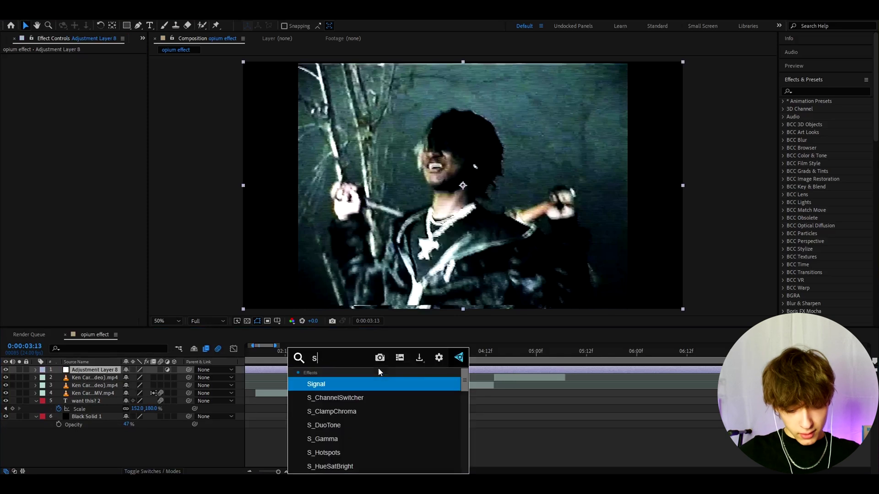
{"action": "type", "text": "_grain"}
{"action": "left_click", "coordinate": [319, 396]}
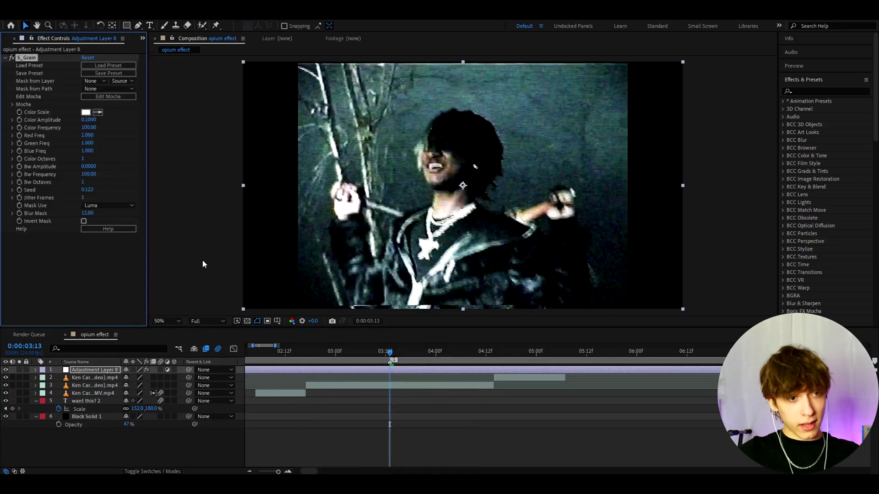
Set the grain's Color Frequency to 146 and Color Amplitude to 0.11
{"action": "left_click", "coordinate": [88, 128]}
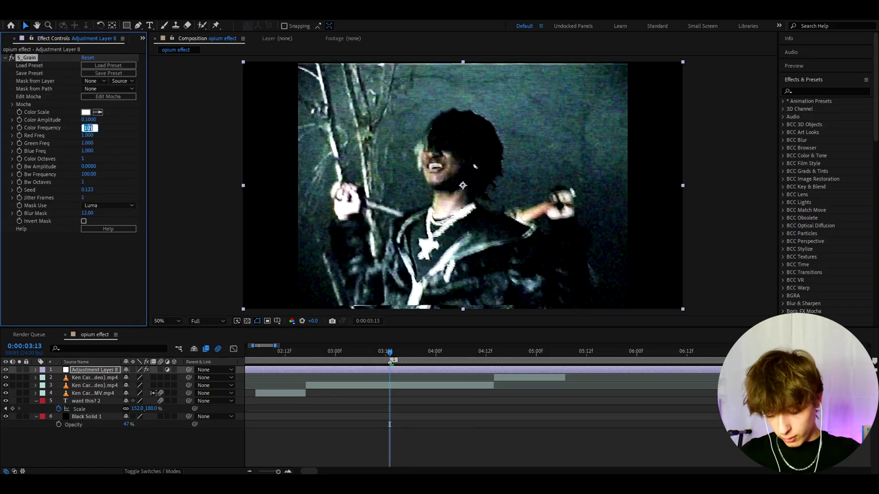
{"action": "type", "text": "146"}
{"action": "key", "text": "Return"}
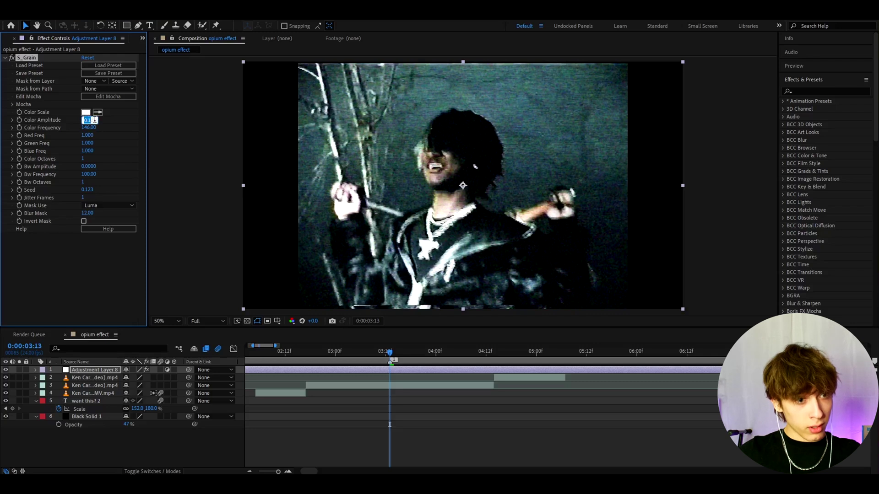
{"action": "type", "text": ".11"}
{"action": "key", "text": "Return"}
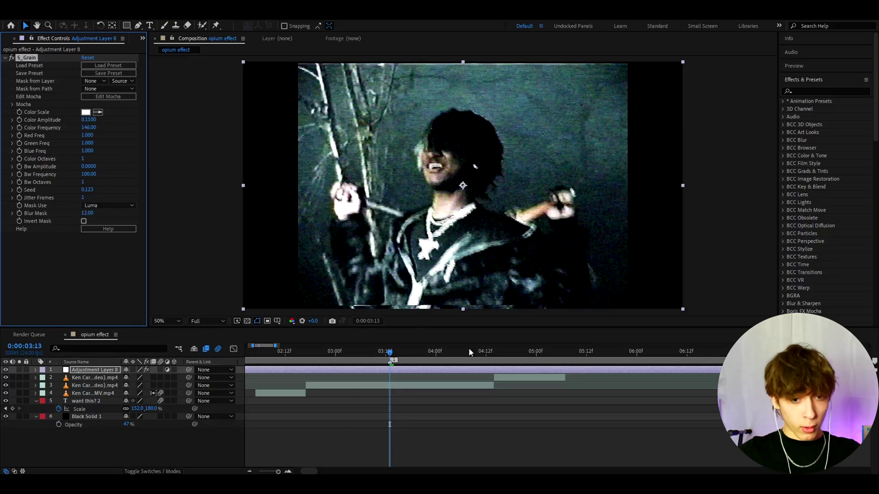
Set the composition preview resolution to Third
{"action": "left_click", "coordinate": [88, 128]}
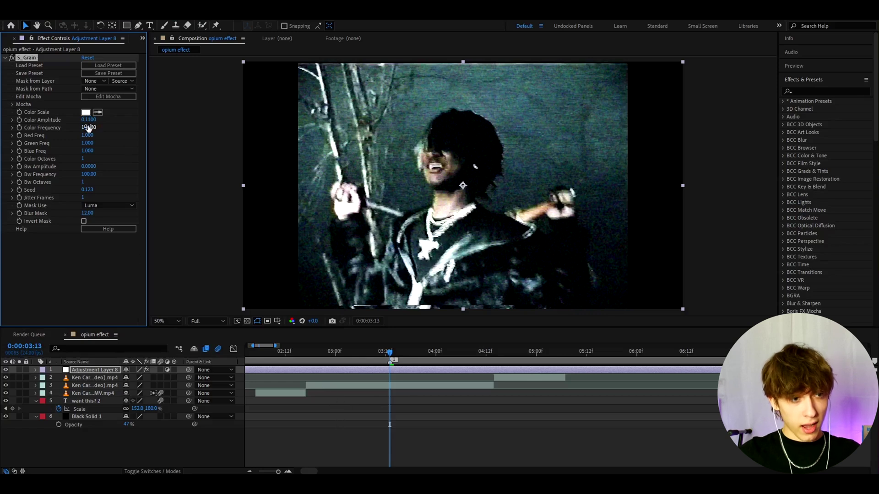
{"action": "left_click", "coordinate": [206, 321]}
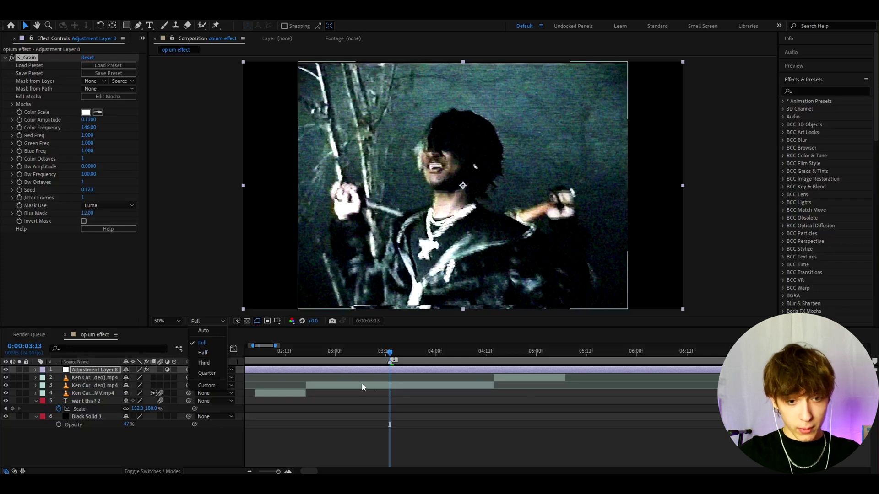
{"action": "left_click", "coordinate": [203, 367]}
Apply S_Flicker to the adjustment layer with Amplitude 0.3
{"action": "key", "text": "ctrl+space"}
{"action": "type", "text": "s"}
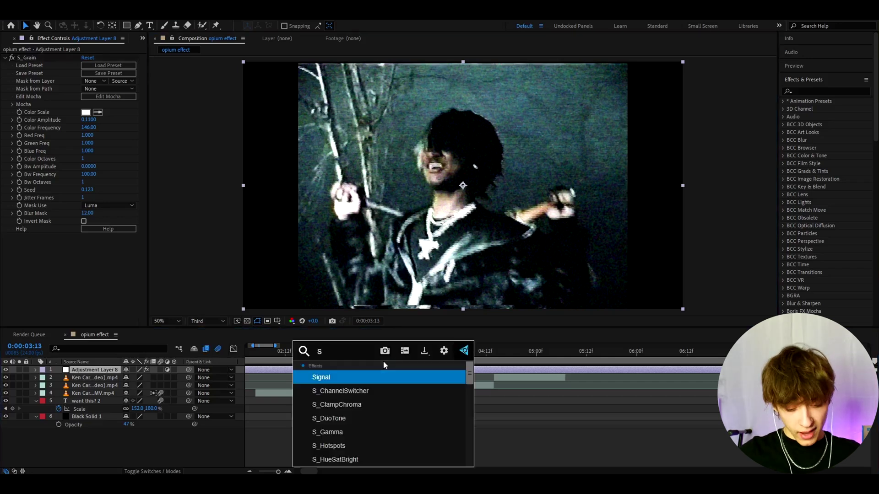
{"action": "type", "text": "_flick"}
{"action": "key", "text": "Return"}
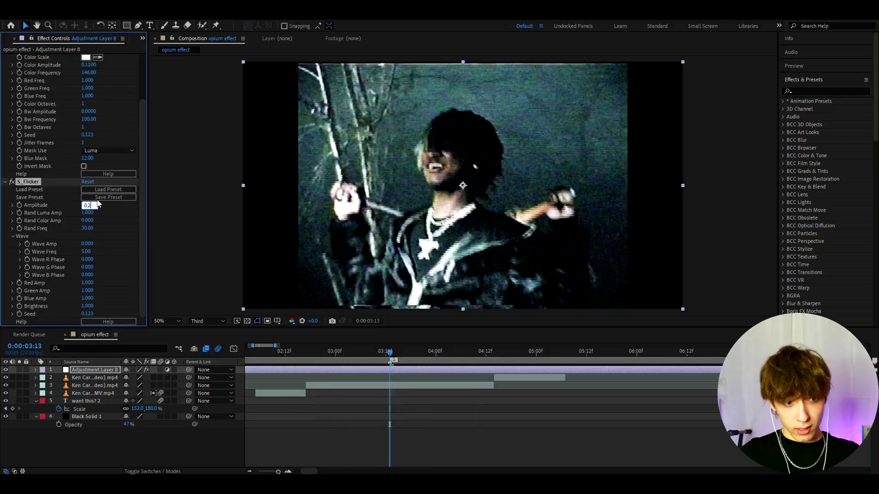
{"action": "key", "text": "BackSpace"}
{"action": "key", "text": "BackSpace"}
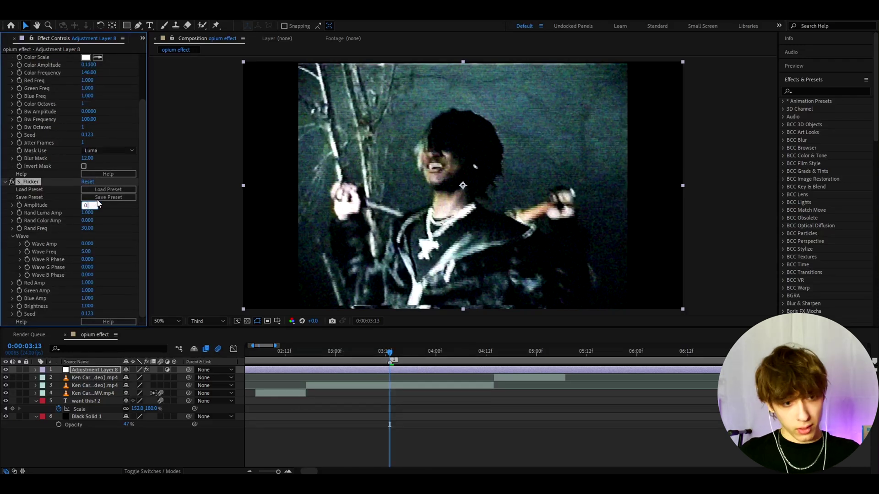
{"action": "type", "text": ".3"}
{"action": "key", "text": "Return"}
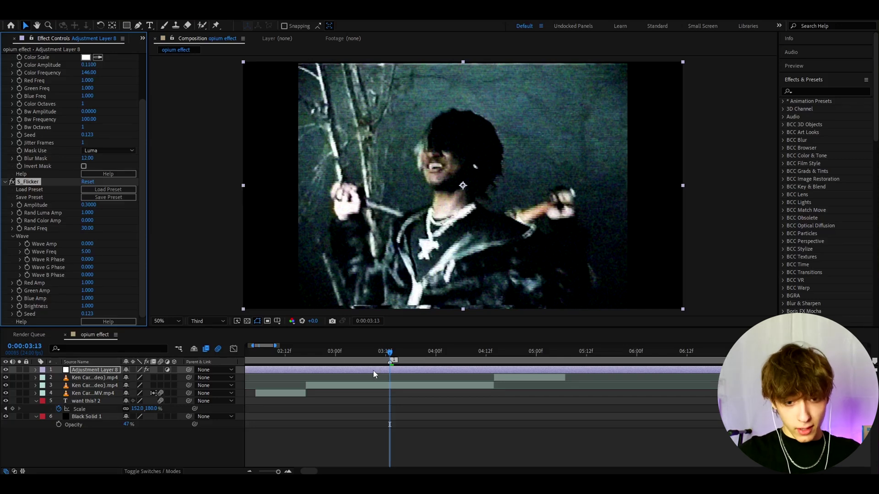
Apply the Threshold effect with its Level at 120
{"action": "key", "text": "ctrl+space"}
{"action": "type", "text": "thr"}
{"action": "key", "text": "Return"}
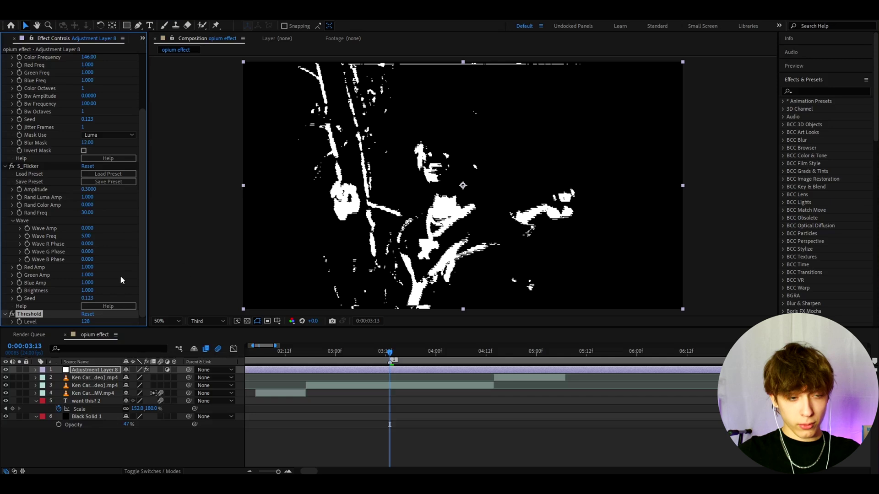
{"action": "left_click", "coordinate": [87, 321]}
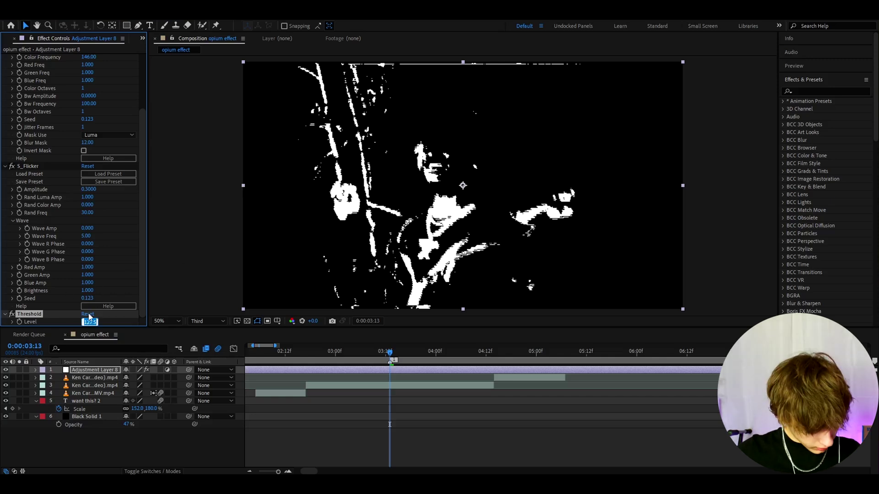
{"action": "type", "text": "120"}
{"action": "key", "text": "Return"}
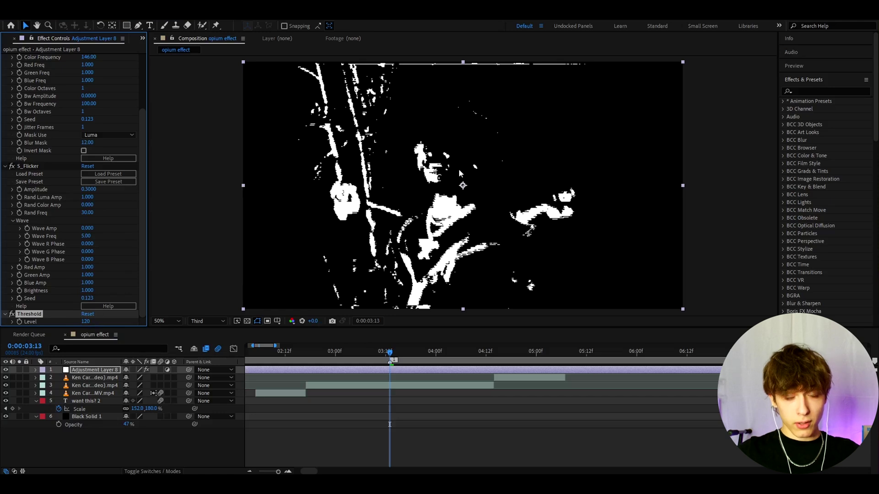
Try a lower threshold level, then restore it to 120
{"action": "left_click_drag", "start_coordinate": [85, 321], "coordinate": [81, 323]}
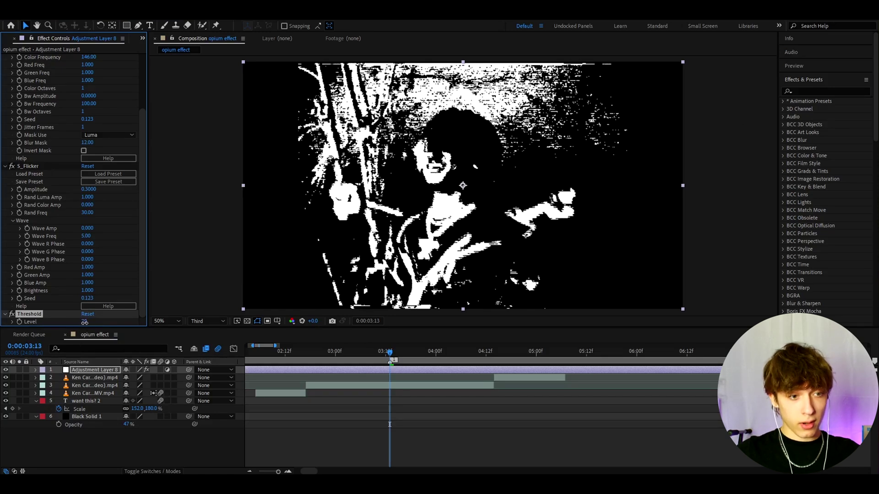
{"action": "left_click", "coordinate": [85, 321]}
{"action": "type", "text": "120"}
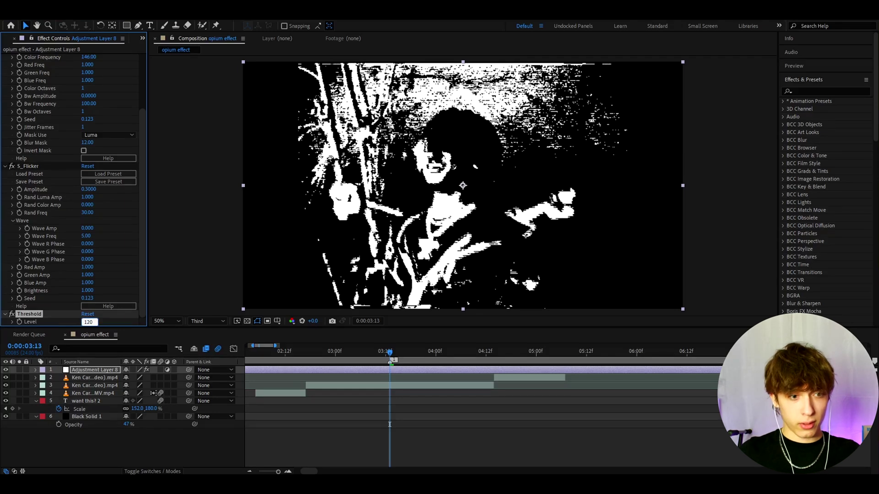
{"action": "key", "text": "Return"}
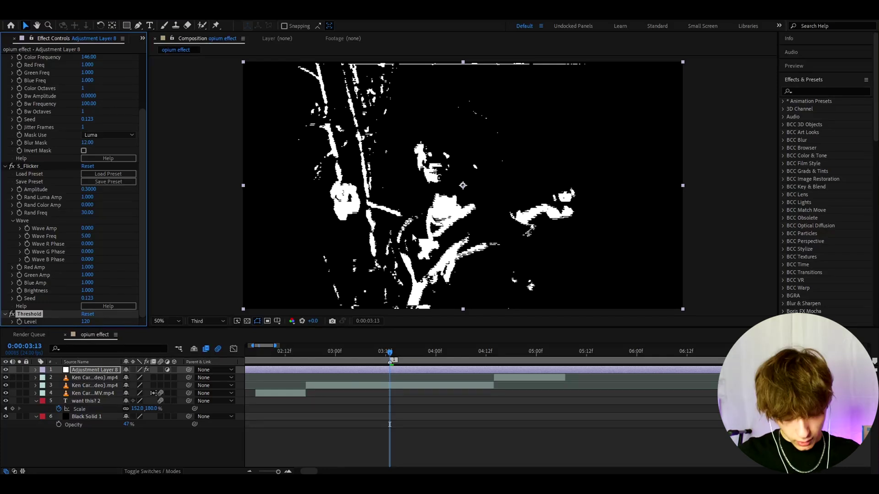
Apply S_JpegDamage, duplicate it and preview the look at a few frames
{"action": "key", "text": "ctrl+space"}
{"action": "type", "text": "s_jpe"}
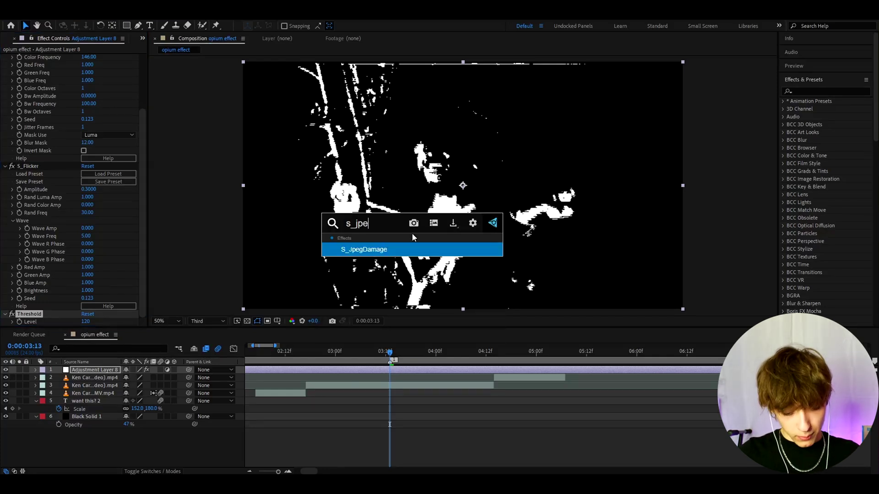
{"action": "type", "text": "g"}
{"action": "key", "text": "Return"}
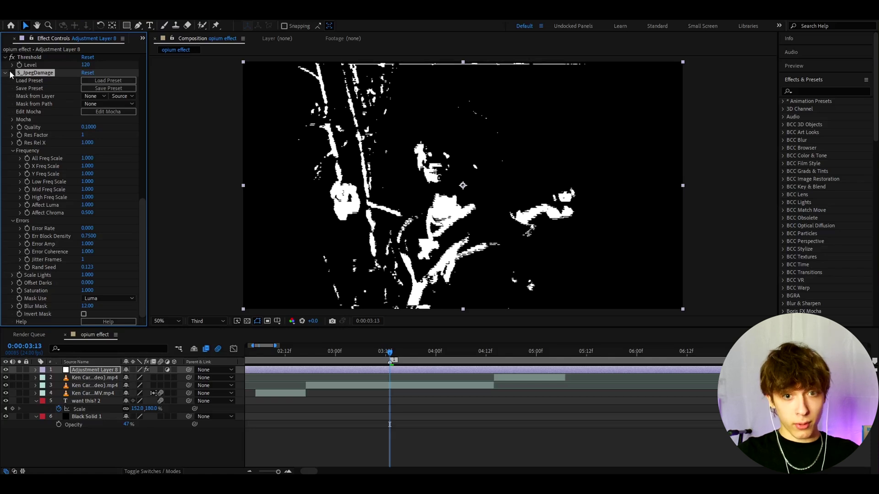
{"action": "key", "text": "ctrl+d"}
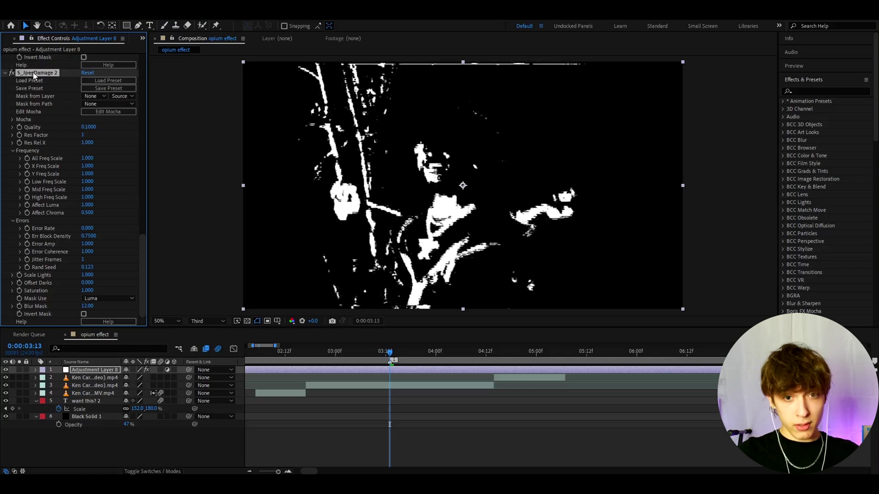
{"action": "left_click", "coordinate": [473, 354]}
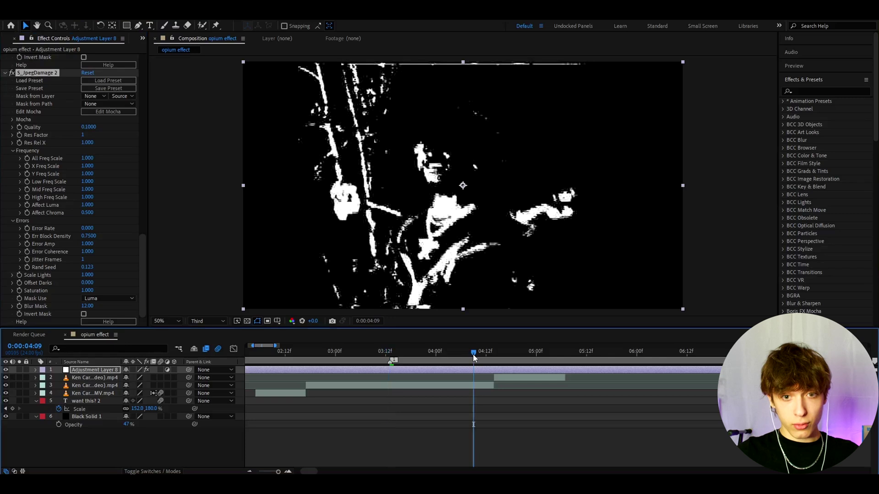
{"action": "left_click", "coordinate": [523, 354]}
{"action": "left_click", "coordinate": [390, 354]}
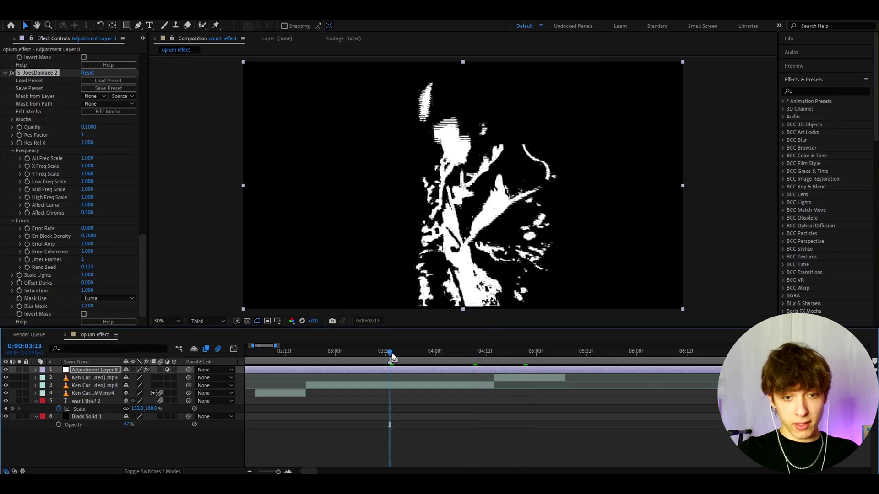
Remove the duplicate JPEG damage effect, keeping a single copy
{"action": "left_click", "coordinate": [40, 76]}
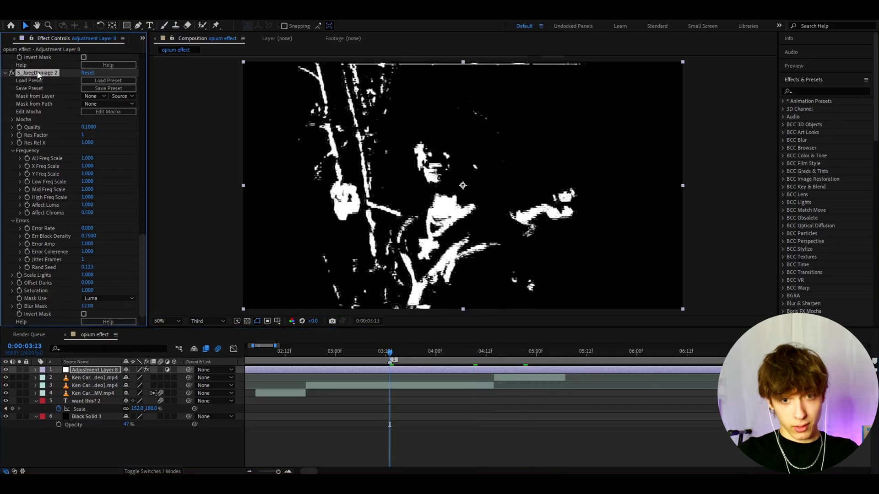
{"action": "key", "text": "BackSpace"}
{"action": "key", "text": "BackSpace"}
{"action": "key", "text": "Return"}
{"action": "left_click", "coordinate": [366, 404]}
{"action": "key", "text": "ctrl+space"}
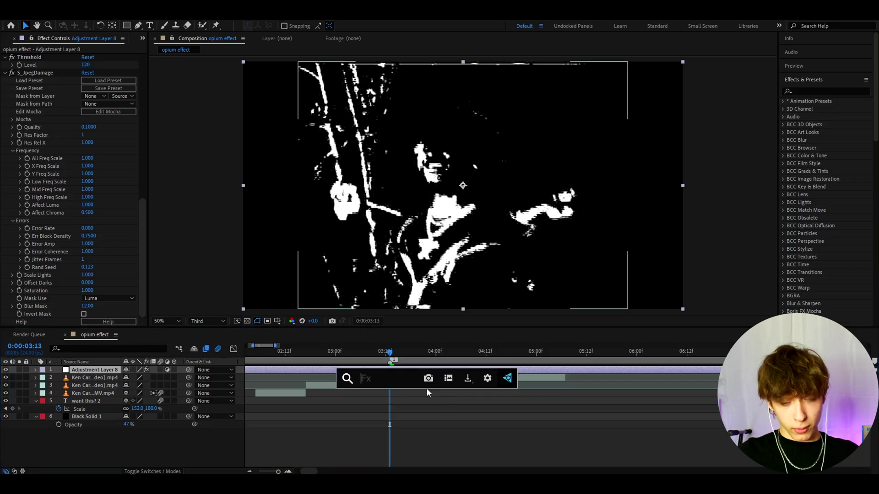
{"action": "type", "text": "noise"}
Apply the Noise effect and try amounts of 10%, about 40% and 15%
{"action": "key", "text": "Return"}
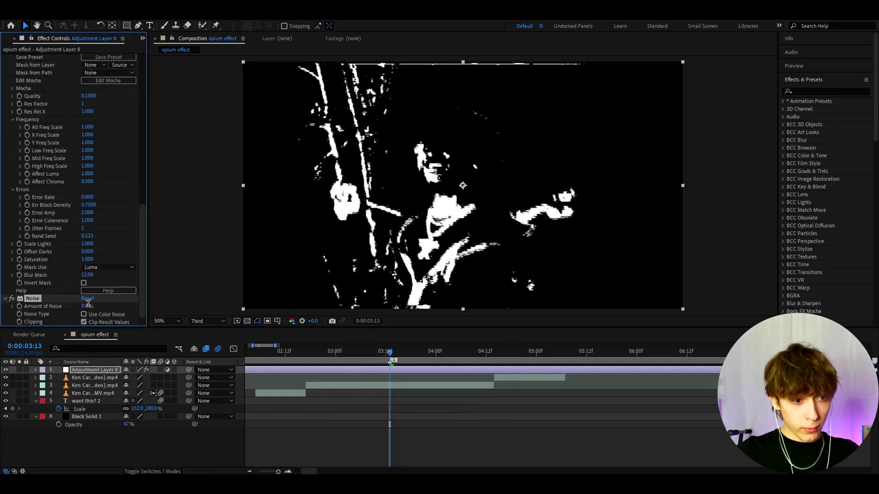
{"action": "left_click", "coordinate": [88, 305]}
{"action": "type", "text": "10"}
{"action": "key", "text": "Return"}
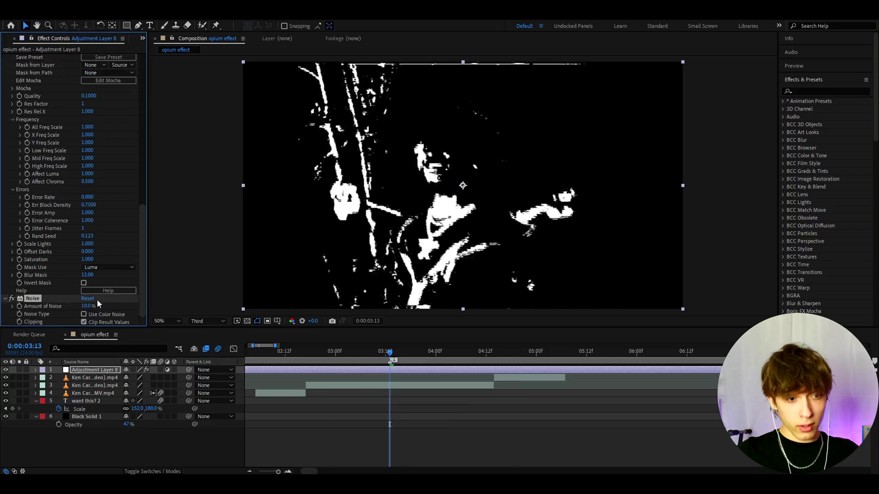
{"action": "left_click_drag", "start_coordinate": [87, 306], "coordinate": [103, 303]}
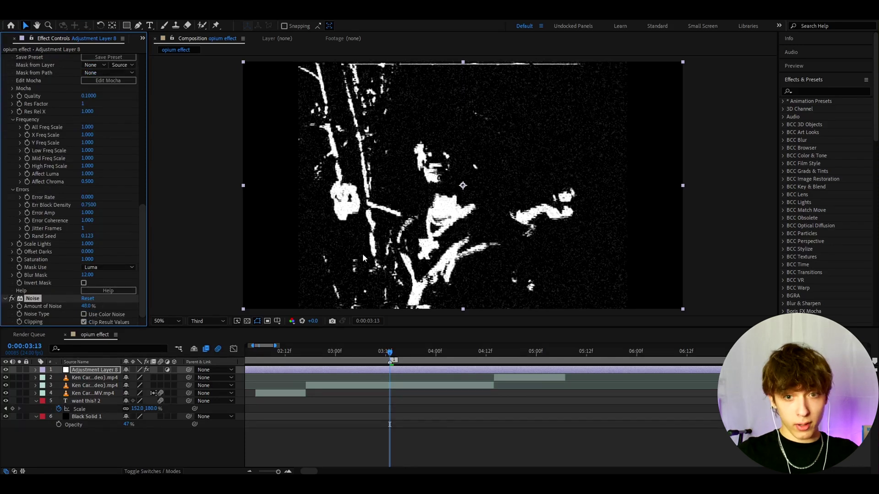
{"action": "left_click", "coordinate": [88, 306]}
{"action": "type", "text": "15"}
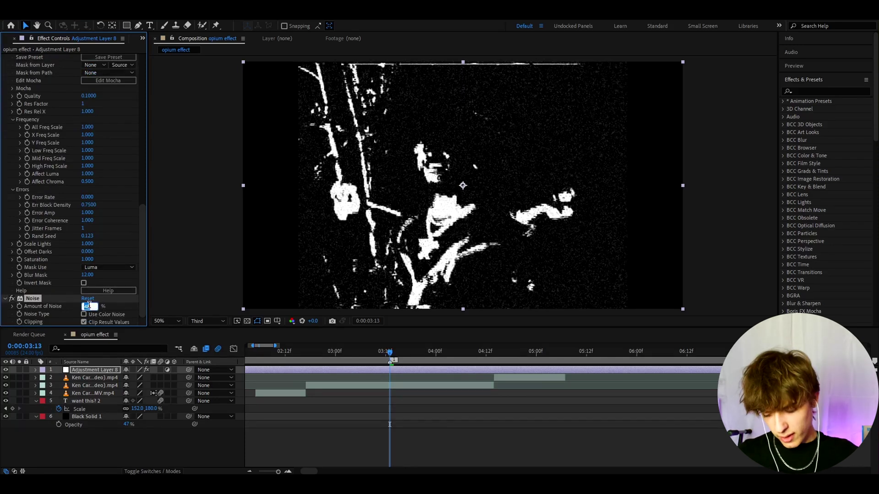
{"action": "key", "text": "Return"}
Settle the Amount of Noise at 25%
{"action": "left_click", "coordinate": [85, 306]}
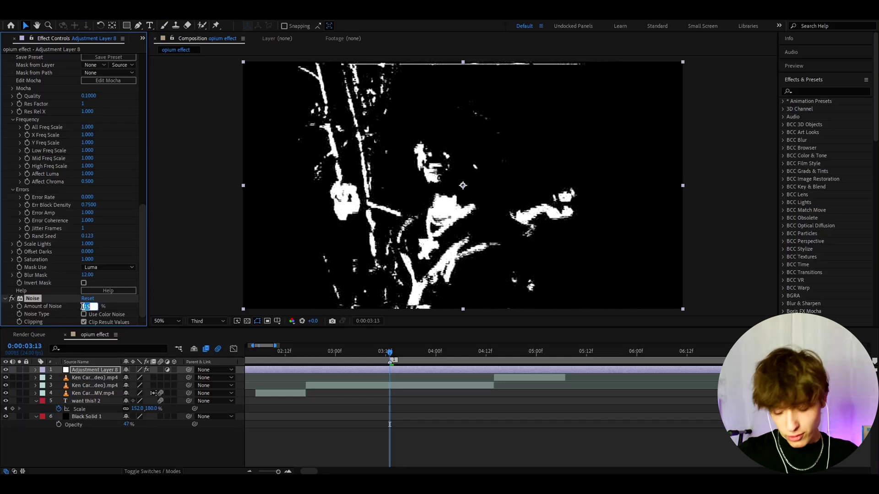
{"action": "type", "text": "25"}
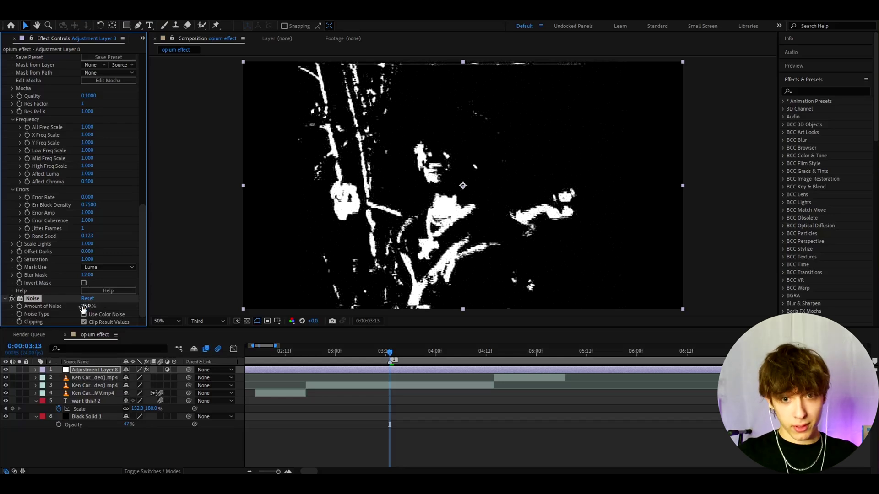
{"action": "key", "text": "Return"}
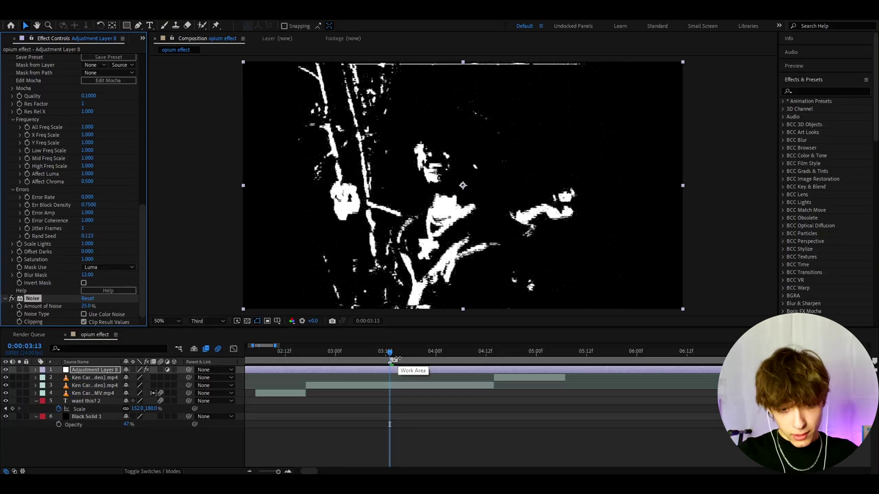
{"action": "key", "text": "ctrl+space"}
{"action": "type", "text": "signal"}
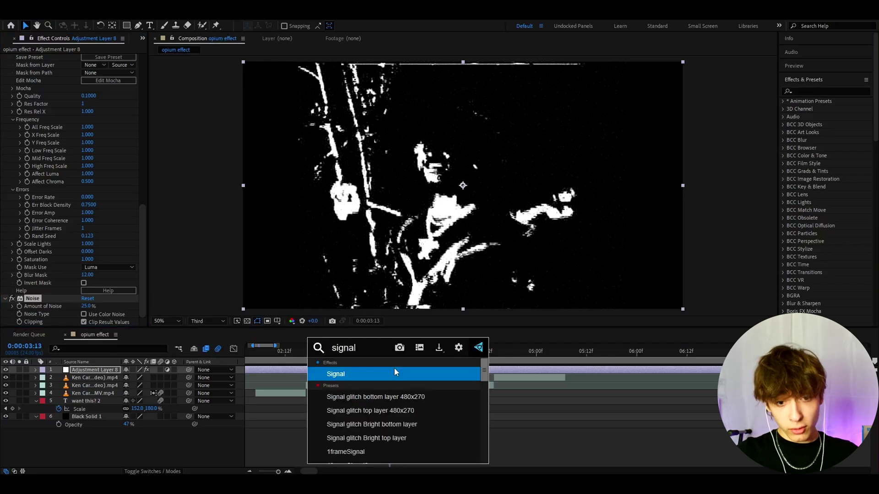
Apply the Signal effect and enable its Luma modulation
{"action": "left_click", "coordinate": [366, 372]}
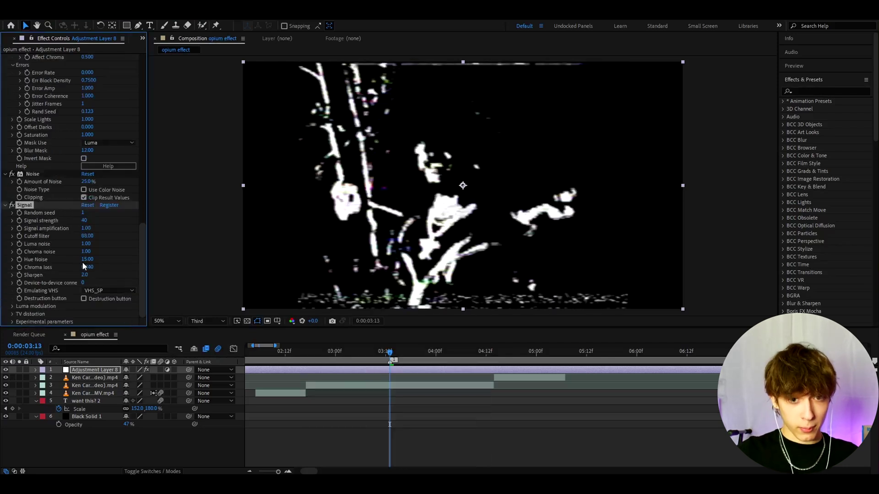
{"action": "left_click", "coordinate": [12, 304]}
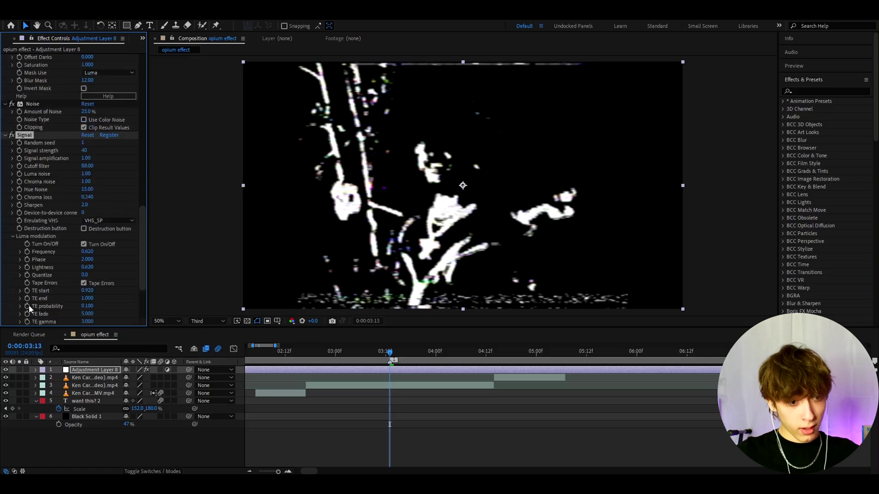
{"action": "left_click", "coordinate": [84, 245]}
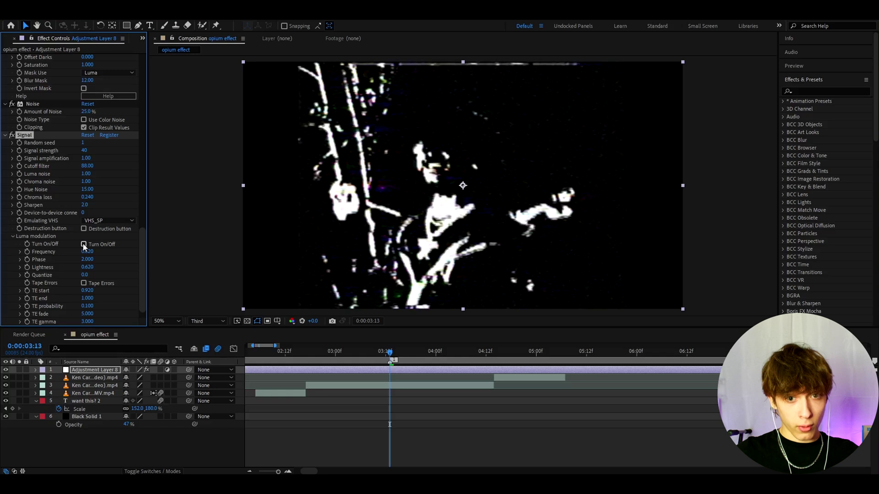
Set Signal amplification to 0.50 and Luma noise to 7, then preview later in the clip
{"action": "left_click", "coordinate": [86, 158]}
{"action": "type", "text": "0.5"}
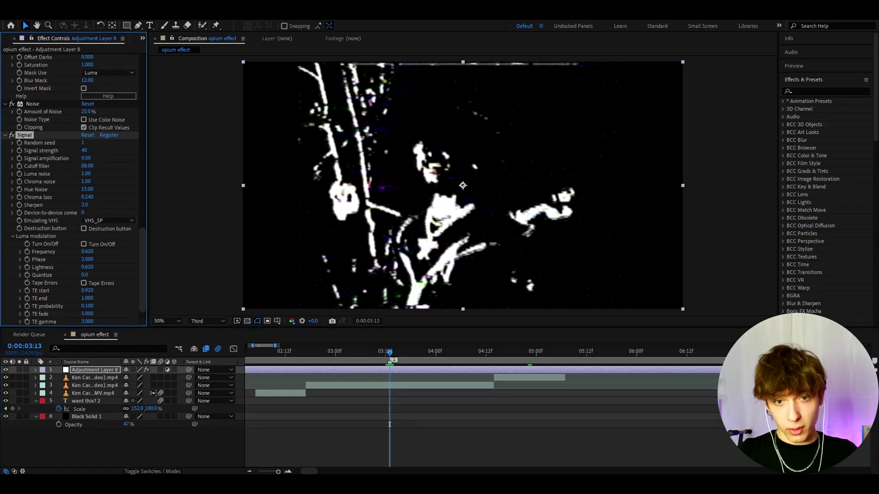
{"action": "left_click", "coordinate": [87, 174]}
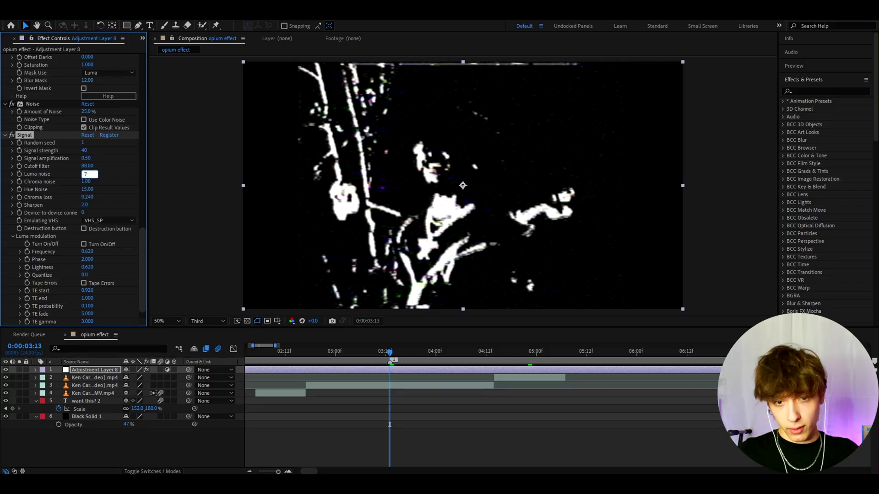
{"action": "type", "text": "7"}
{"action": "key", "text": "Return"}
{"action": "left_click_drag", "start_coordinate": [441, 358], "coordinate": [540, 355]}
{"action": "scroll", "coordinate": [38, 143], "scroll_direction": "up", "scroll_amount": 1}
{"action": "scroll", "coordinate": [38, 143], "scroll_direction": "down", "scroll_amount": 5}
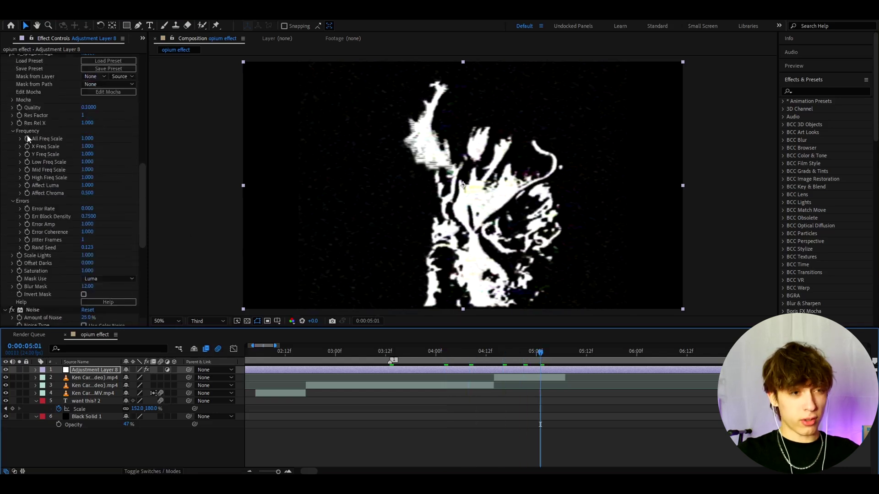
{"action": "scroll", "coordinate": [27, 134], "scroll_direction": "down", "scroll_amount": 5}
{"action": "scroll", "coordinate": [27, 133], "scroll_direction": "down", "scroll_amount": 5}
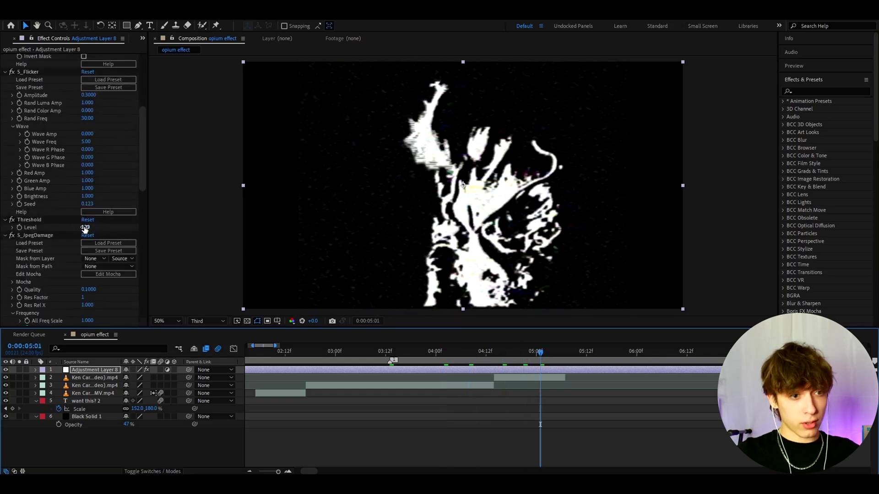
{"action": "left_click", "coordinate": [281, 351]}
{"action": "left_click", "coordinate": [391, 357]}
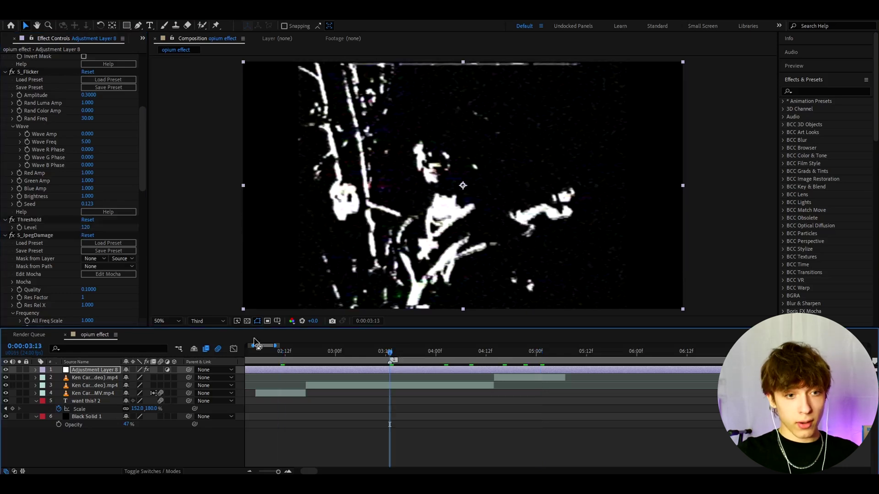
{"action": "key", "text": "ctrl+shift+j"}
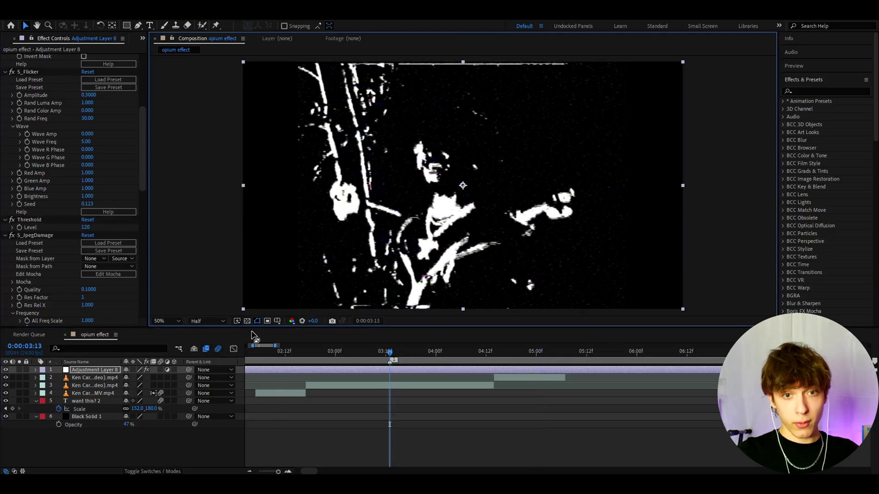
{"action": "left_click", "coordinate": [206, 320]}
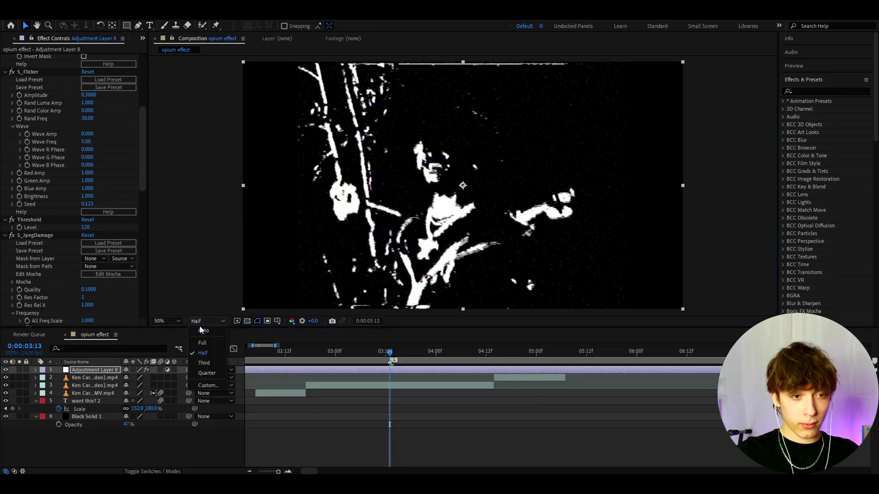
{"action": "left_click", "coordinate": [208, 373]}
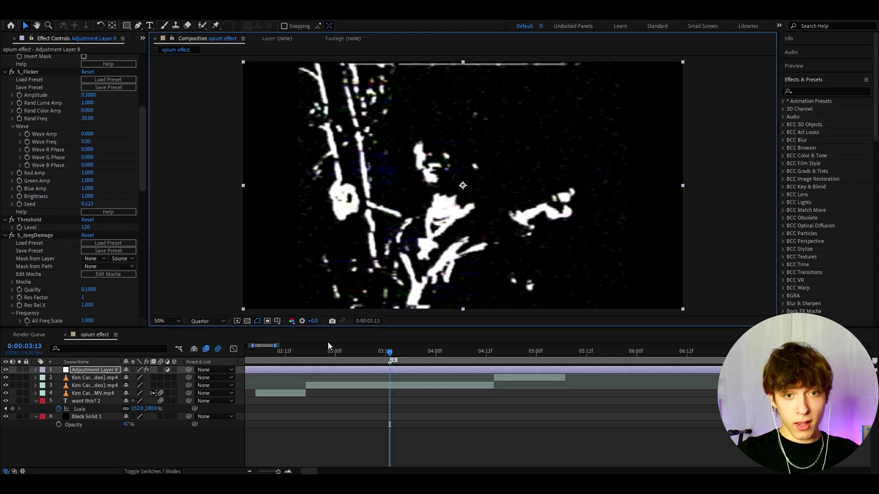
{"action": "left_click", "coordinate": [209, 321]}
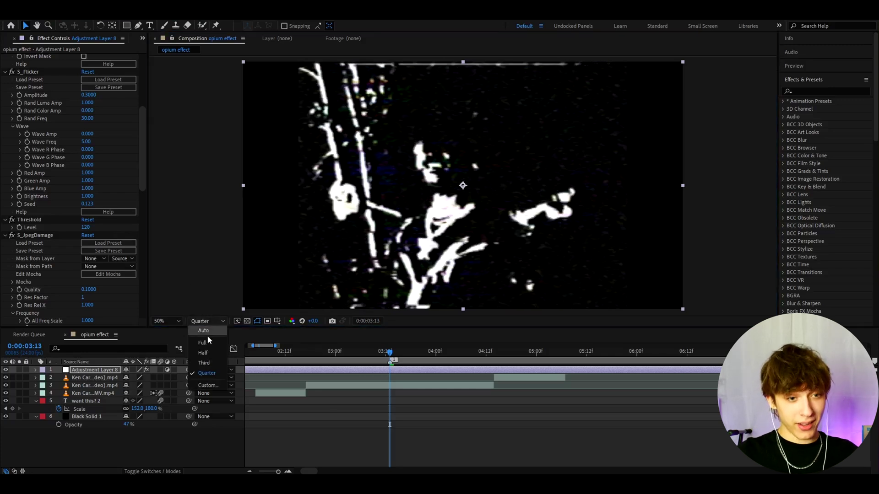
{"action": "left_click", "coordinate": [208, 367]}
{"action": "mouse_move", "coordinate": [373, 356]}
{"action": "left_mouse_down"}
{"action": "mouse_move", "coordinate": [387, 361]}
{"action": "mouse_move", "coordinate": [306, 362]}
{"action": "left_mouse_up"}
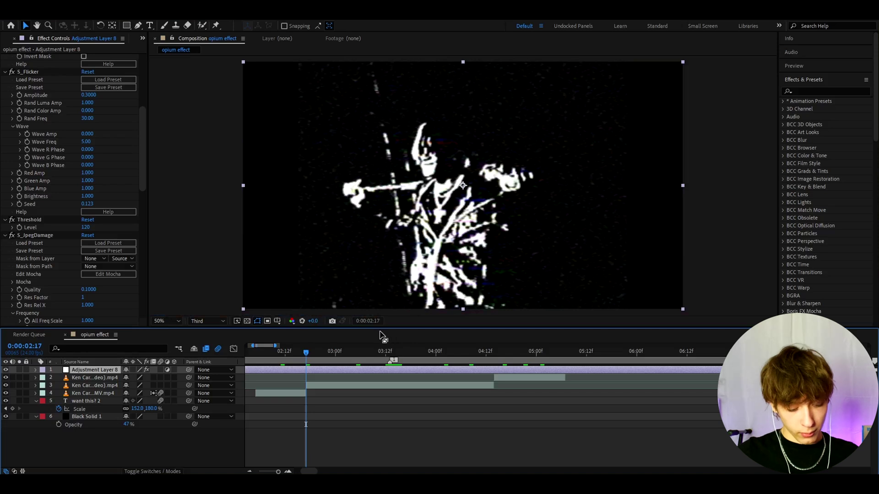
End the work area at 04:13 and return the playhead to the section start
{"action": "left_click_drag", "start_coordinate": [306, 352], "coordinate": [488, 353]}
{"action": "key", "text": "n"}
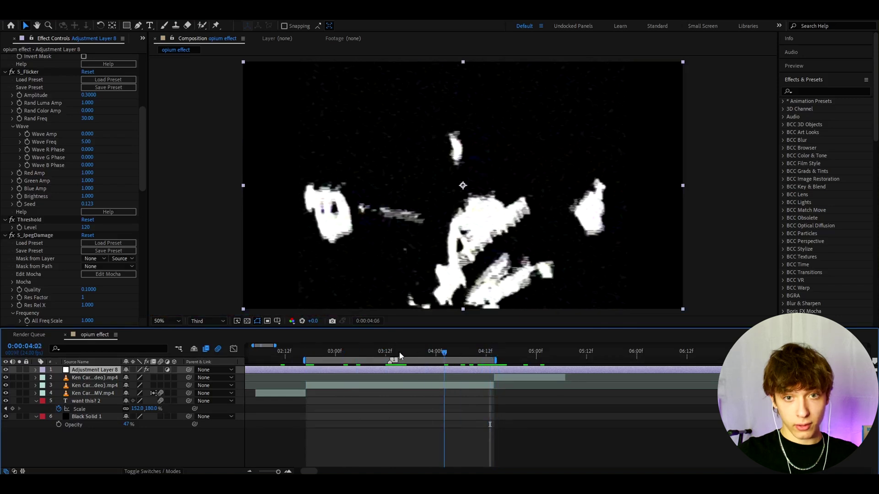
{"action": "left_click_drag", "start_coordinate": [487, 353], "coordinate": [305, 360]}
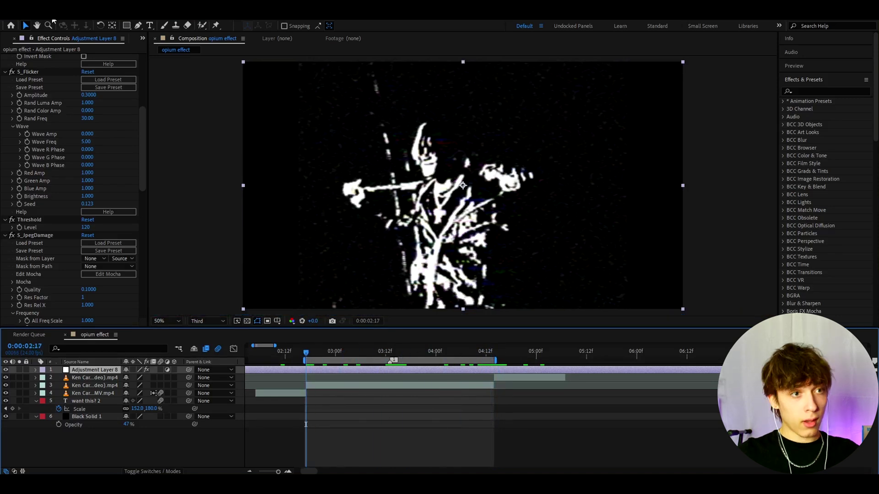
{"action": "left_click", "coordinate": [48, 10]}
Queue the composition for rendering at Third resolution
{"action": "left_click", "coordinate": [76, 93]}
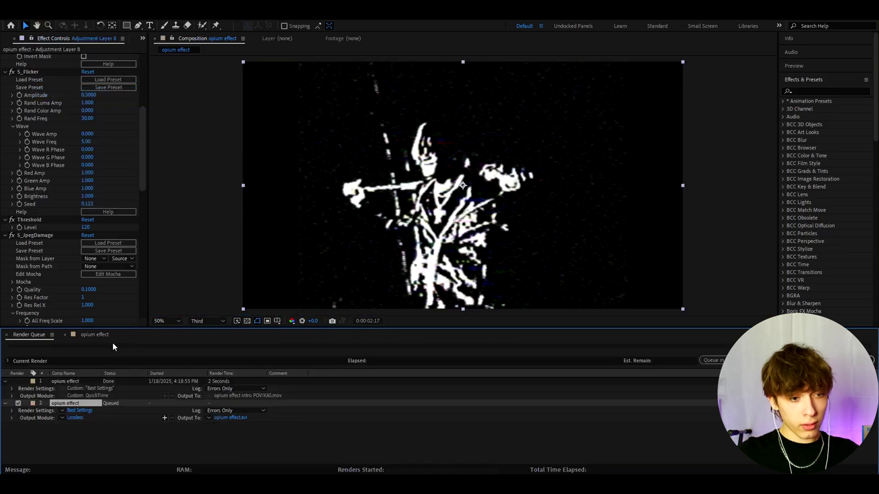
{"action": "left_click", "coordinate": [79, 410]}
{"action": "left_click", "coordinate": [365, 153]}
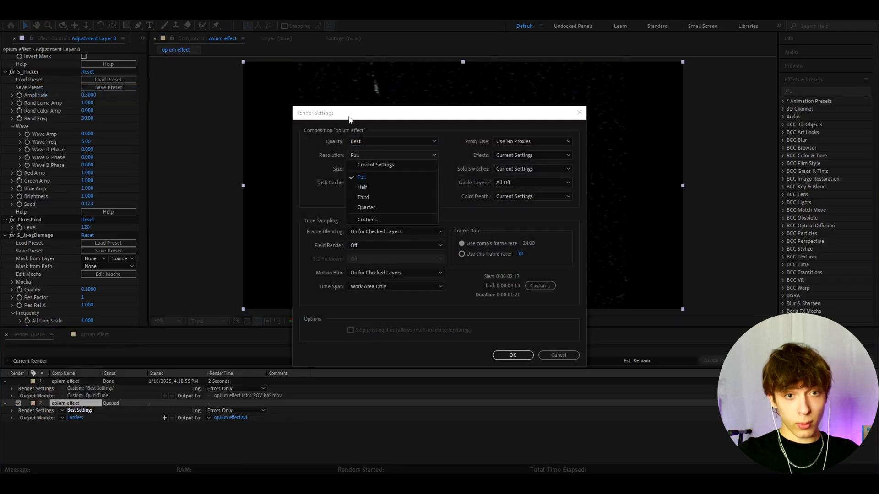
{"action": "left_click", "coordinate": [444, 159]}
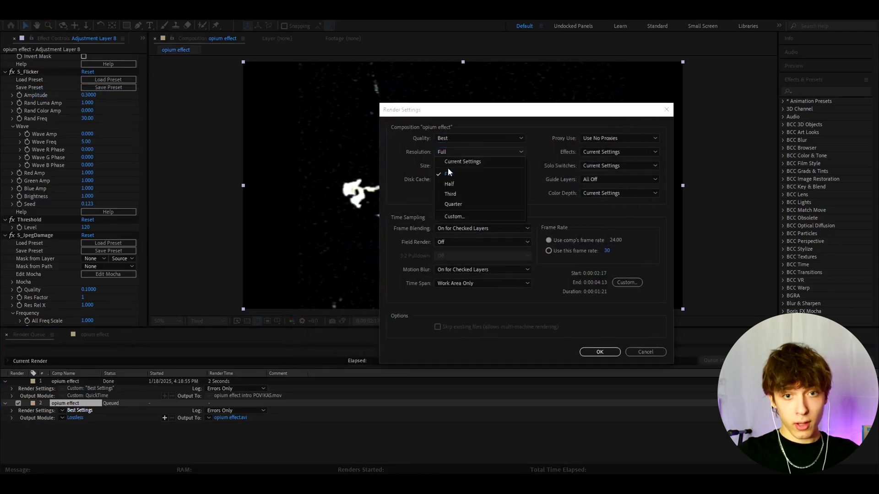
{"action": "left_click", "coordinate": [597, 350]}
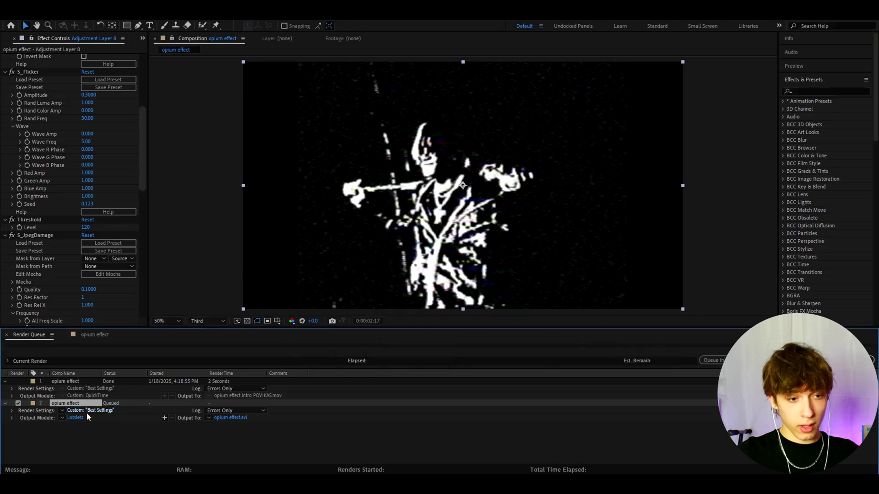
Enable Resize in the AVI output module so it upscales to 1920×1080
{"action": "left_click", "coordinate": [75, 418]}
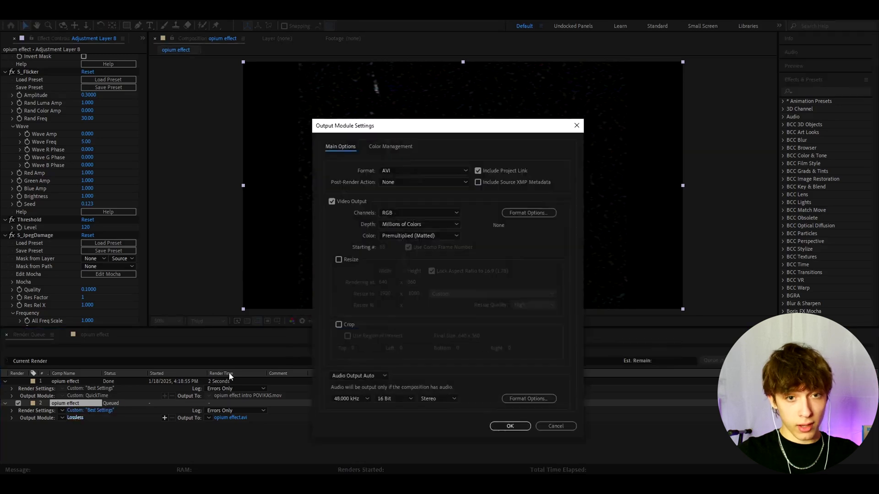
{"action": "left_click", "coordinate": [339, 260]}
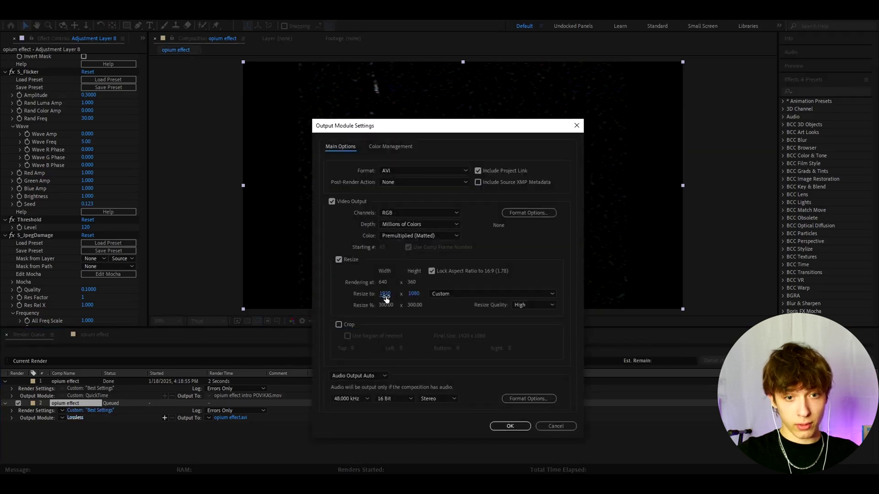
{"action": "left_click", "coordinate": [510, 426]}
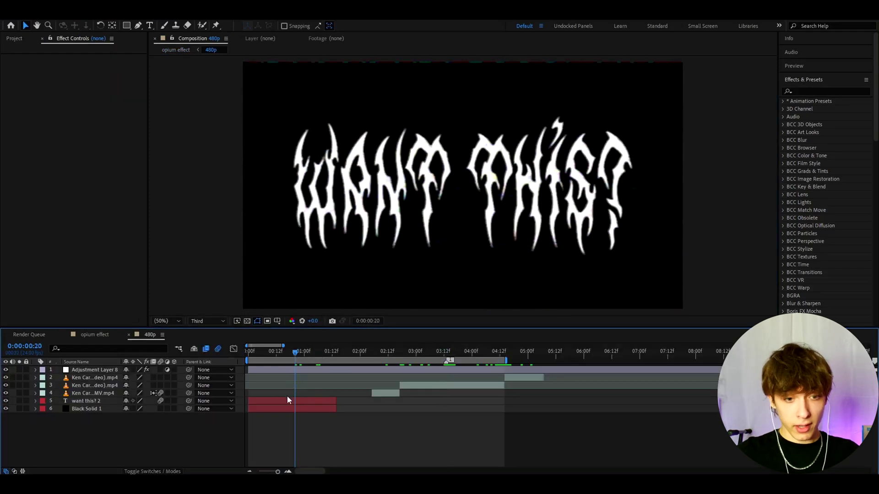
Check the title text layer's font, then jump to the footage at 0:00:03:13
{"action": "left_click", "coordinate": [286, 401]}
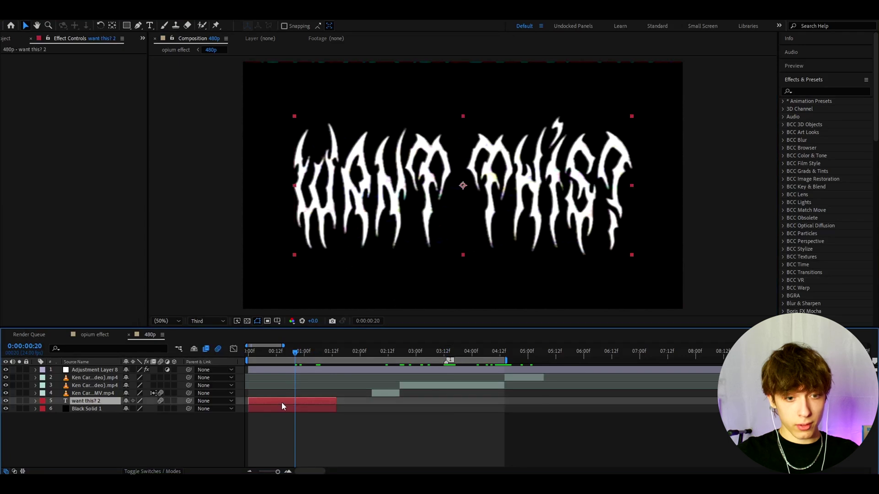
{"action": "double_click", "coordinate": [78, 404]}
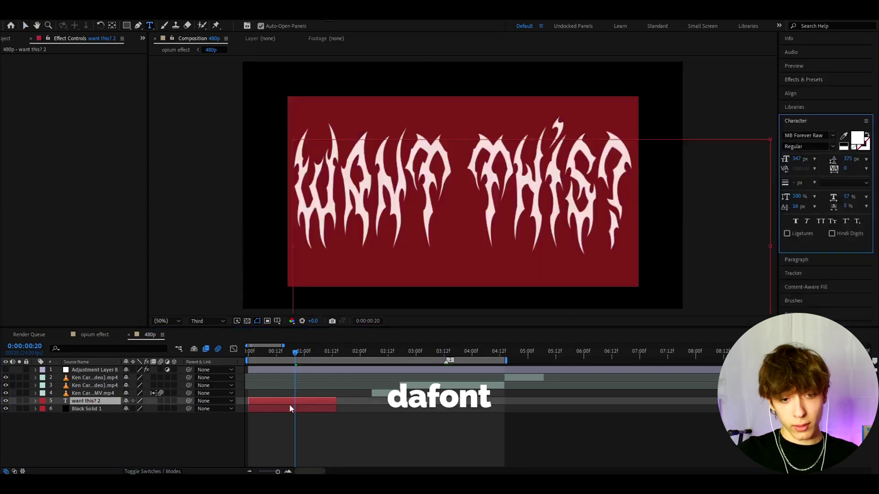
{"action": "left_click", "coordinate": [406, 369]}
{"action": "left_click", "coordinate": [448, 355]}
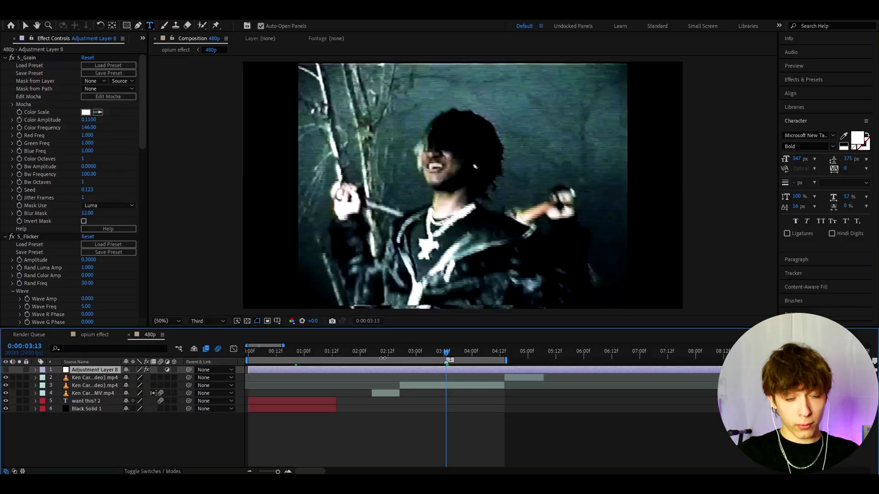
Create a new adjustment layer and apply the Opium 1 preset via FX Console
{"action": "key", "text": "v"}
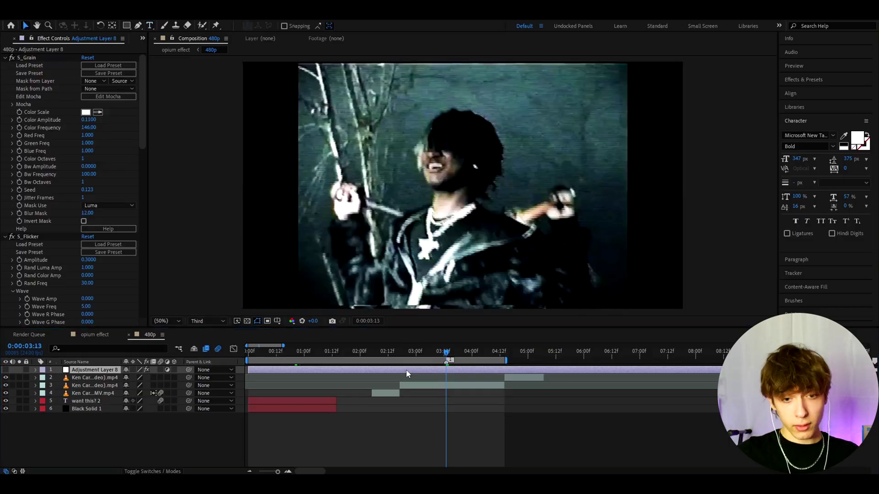
{"action": "key", "text": "ctrl+alt+y"}
{"action": "key", "text": "ctrl+space"}
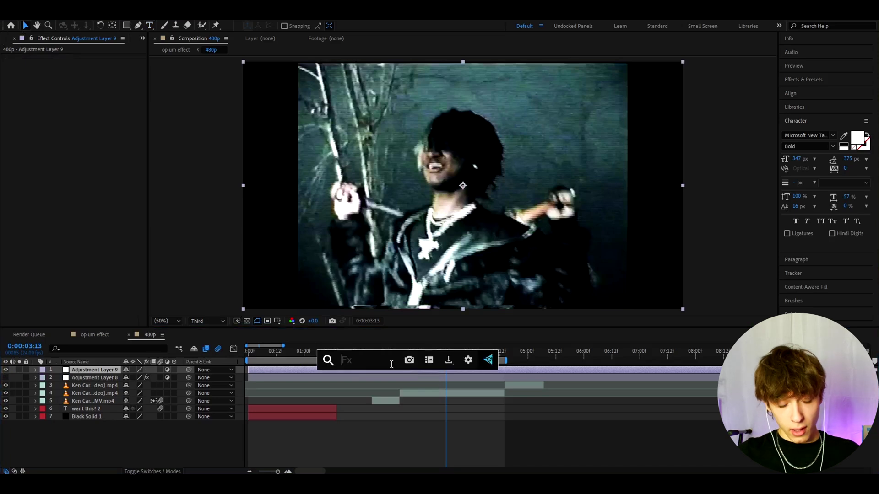
{"action": "type", "text": "opium 1"}
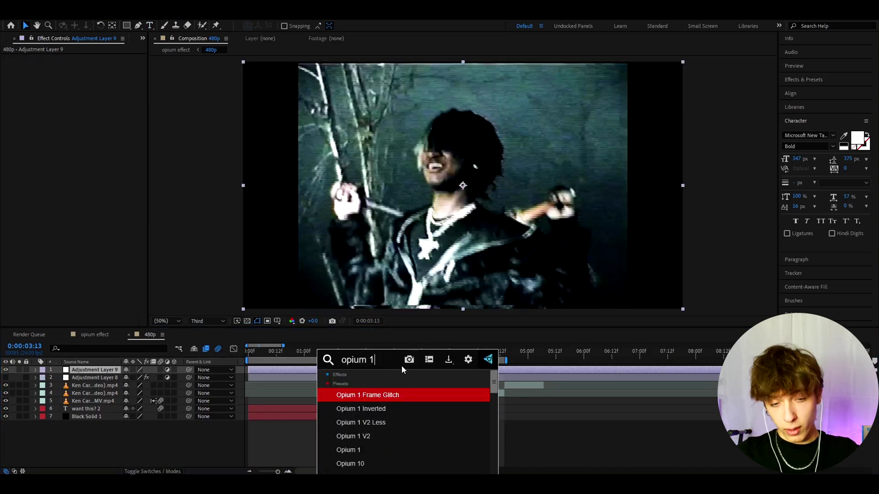
{"action": "left_click", "coordinate": [364, 450]}
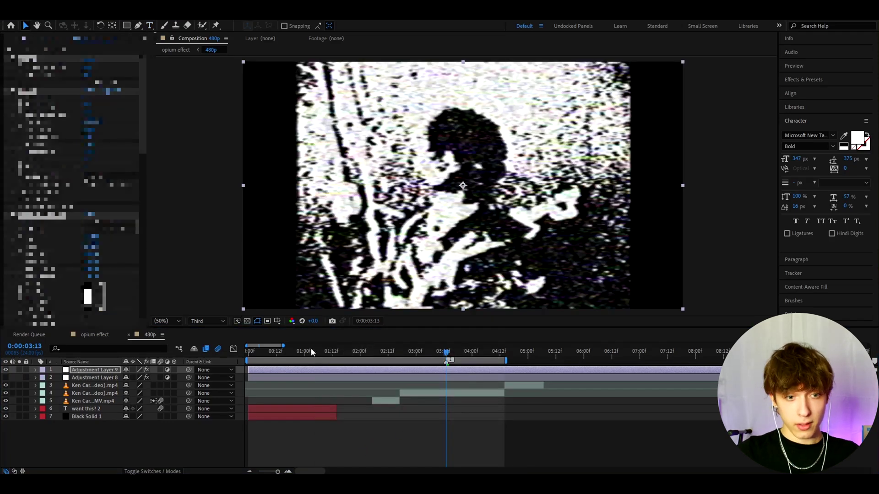
Set viewer resolution to Half and scrub to the frame at 3 seconds 14
{"action": "left_click", "coordinate": [206, 320]}
{"action": "left_click", "coordinate": [204, 354]}
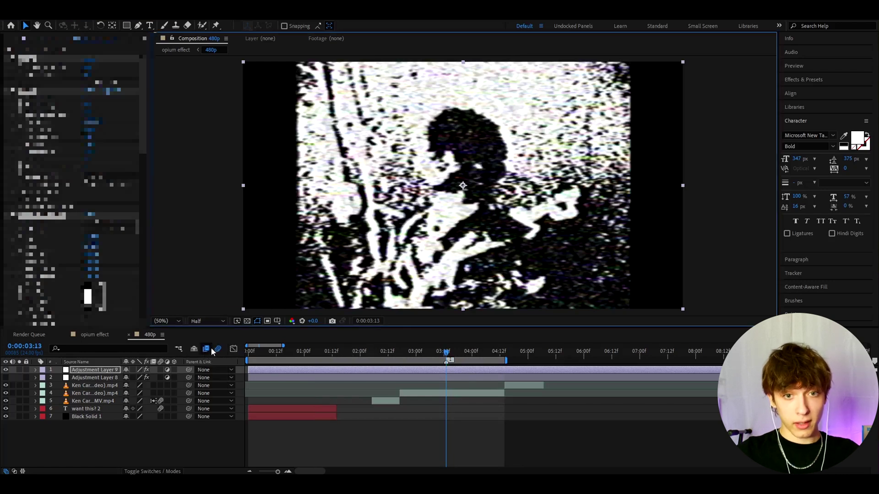
{"action": "left_click", "coordinate": [389, 354]}
{"action": "left_click_drag", "start_coordinate": [390, 353], "coordinate": [447, 354]}
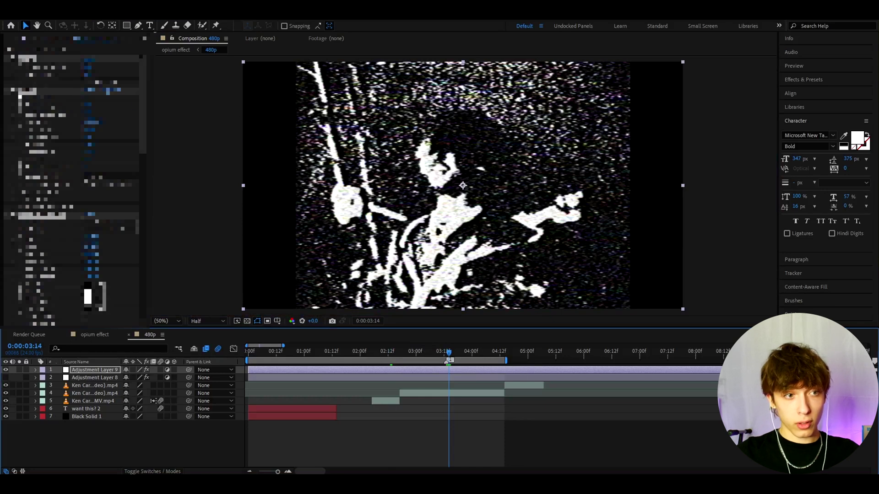
Apply the Opium 2 preset from Effects & Presets onto Adjustment Layer 9
{"action": "left_click", "coordinate": [23, 97]}
{"action": "key", "text": "ctrl+5"}
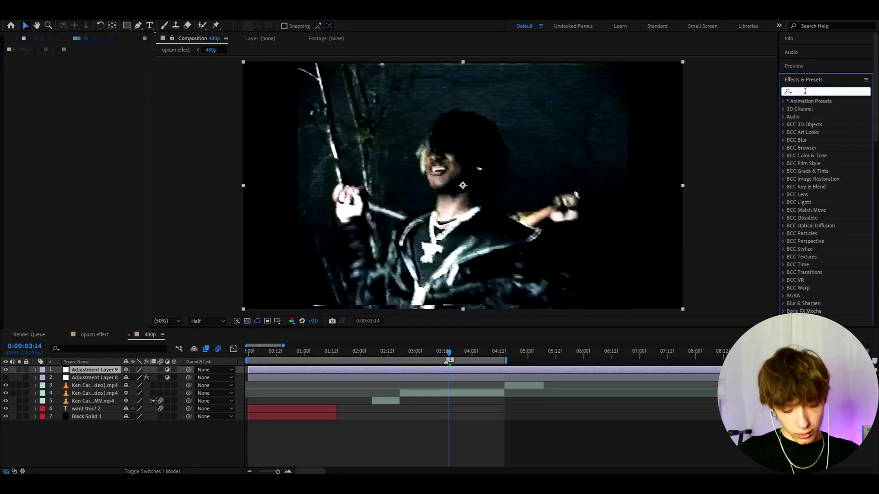
{"action": "type", "text": "opium"}
{"action": "scroll", "coordinate": [832, 194], "scroll_direction": "down", "scroll_amount": 2}
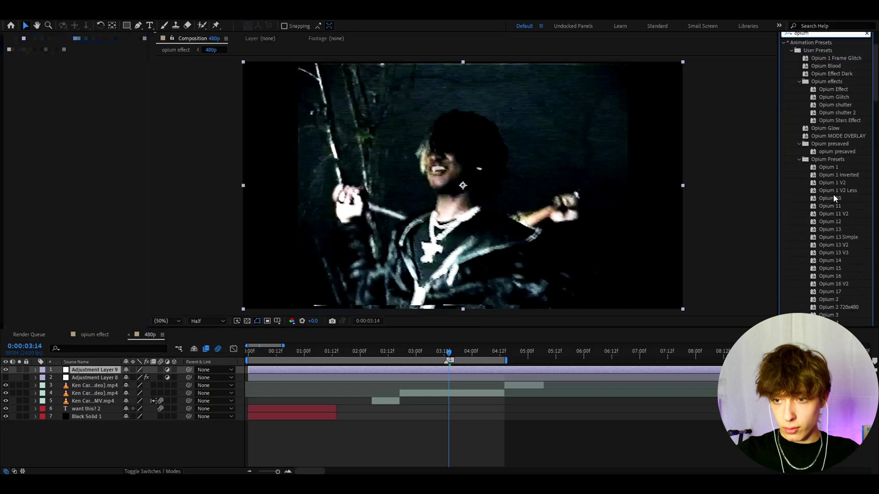
{"action": "scroll", "coordinate": [833, 195], "scroll_direction": "down", "scroll_amount": 2}
{"action": "left_click_drag", "start_coordinate": [830, 269], "coordinate": [449, 372]}
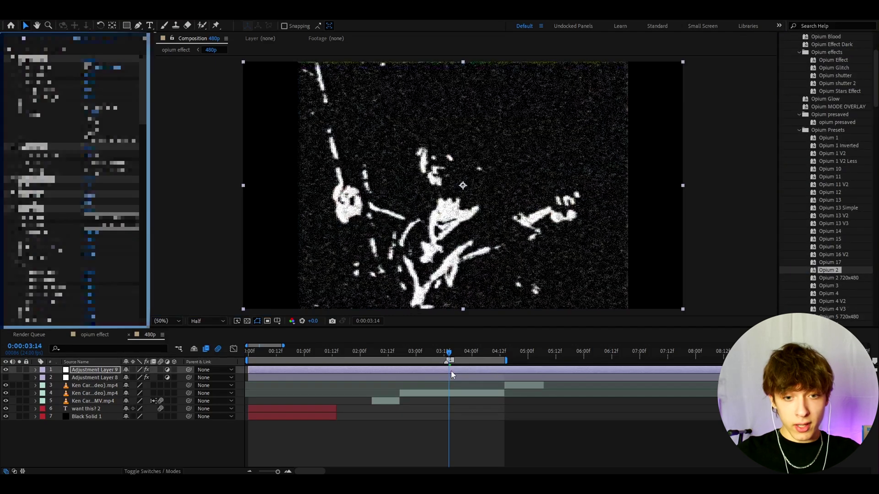
Preview at full resolution around 3 seconds 13, then select the layer's effects for removal
{"action": "left_click", "coordinate": [444, 353]}
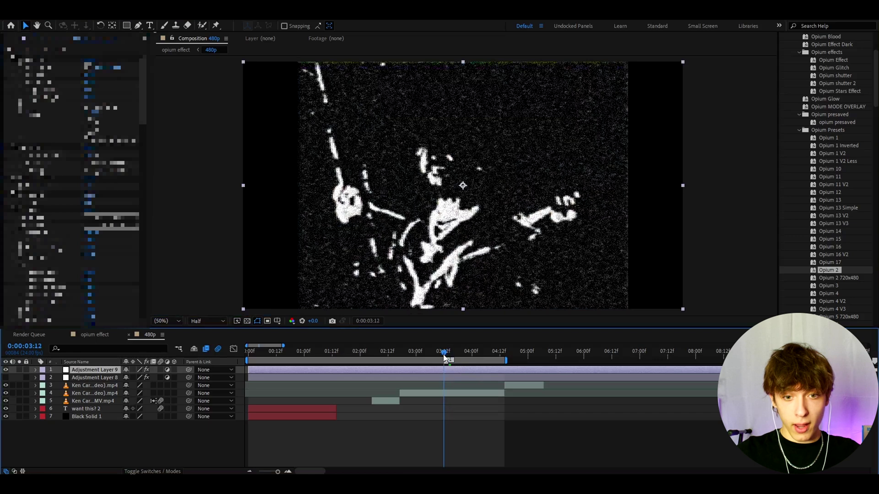
{"action": "left_click_drag", "start_coordinate": [445, 354], "coordinate": [447, 354]}
{"action": "left_click", "coordinate": [208, 321]}
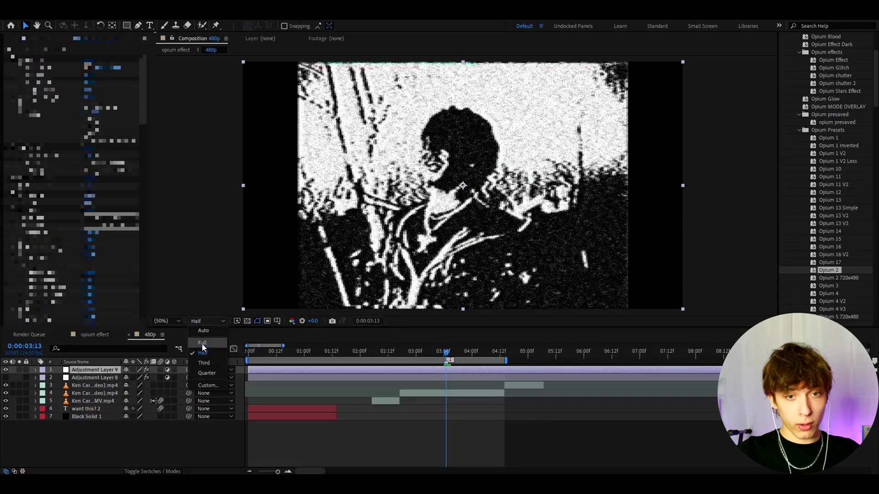
{"action": "left_click", "coordinate": [202, 344]}
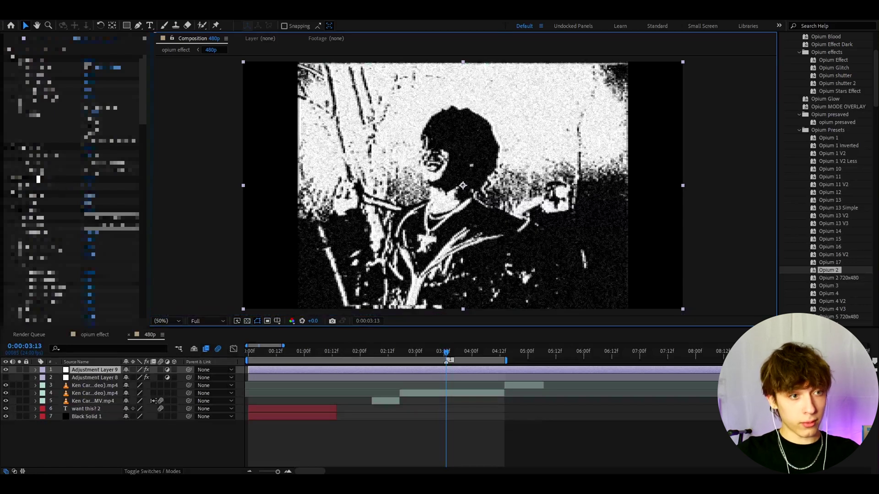
{"action": "left_click", "coordinate": [38, 179]}
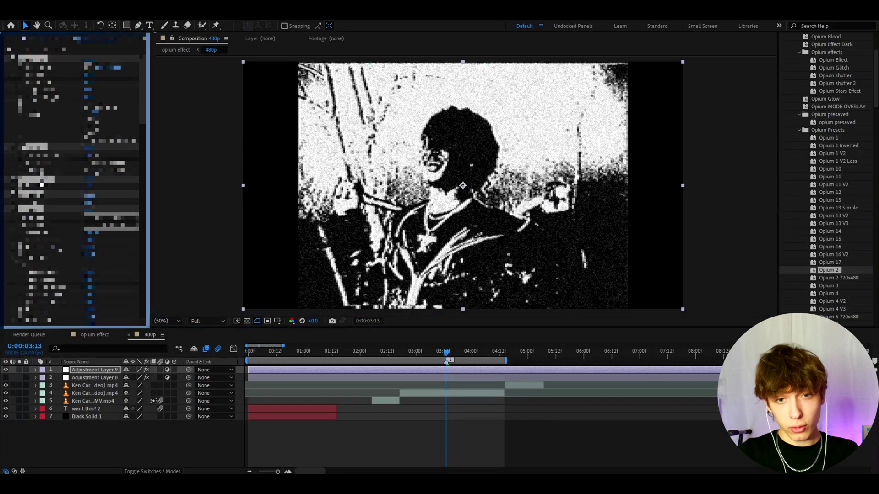
{"action": "key", "text": "Delete"}
{"action": "scroll", "coordinate": [825, 233], "scroll_direction": "down", "scroll_amount": 3}
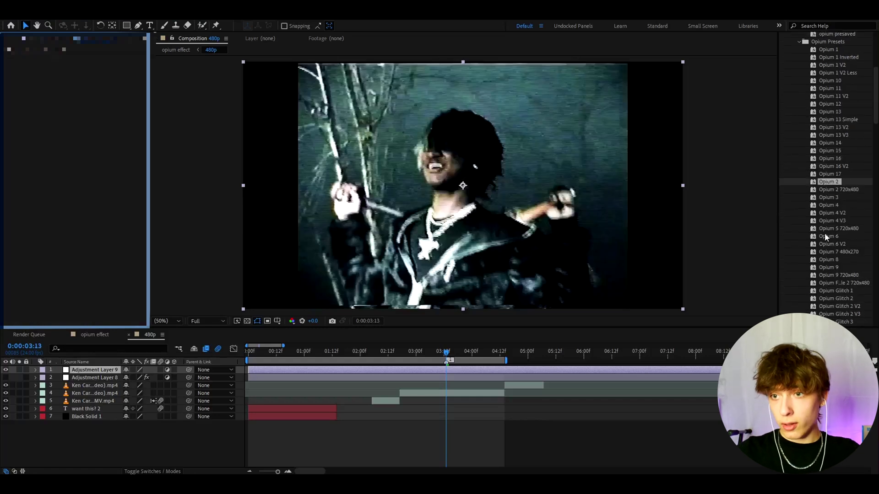
{"action": "double_click", "coordinate": [826, 90]}
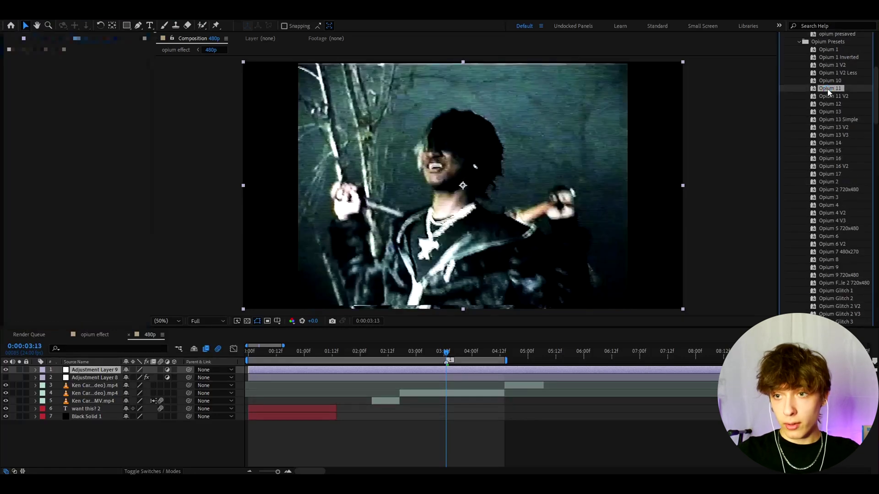
{"action": "left_click", "coordinate": [210, 321]}
{"action": "left_click", "coordinate": [208, 353]}
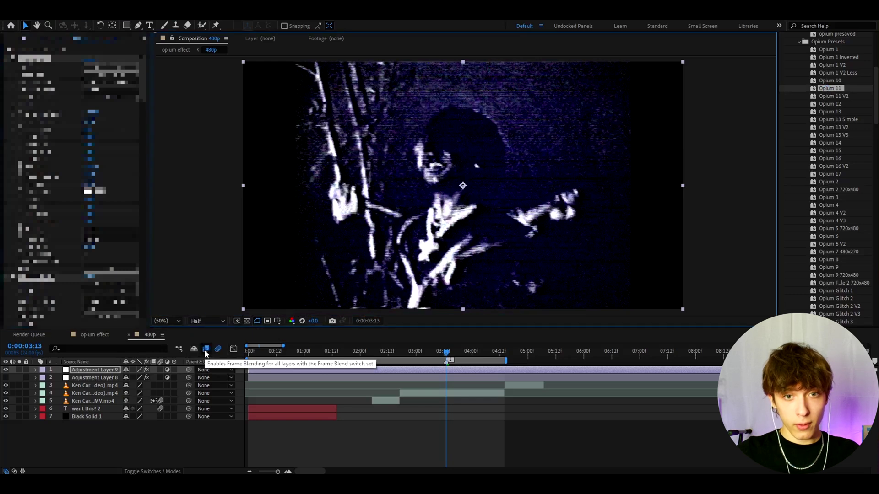
{"action": "left_click", "coordinate": [209, 323]}
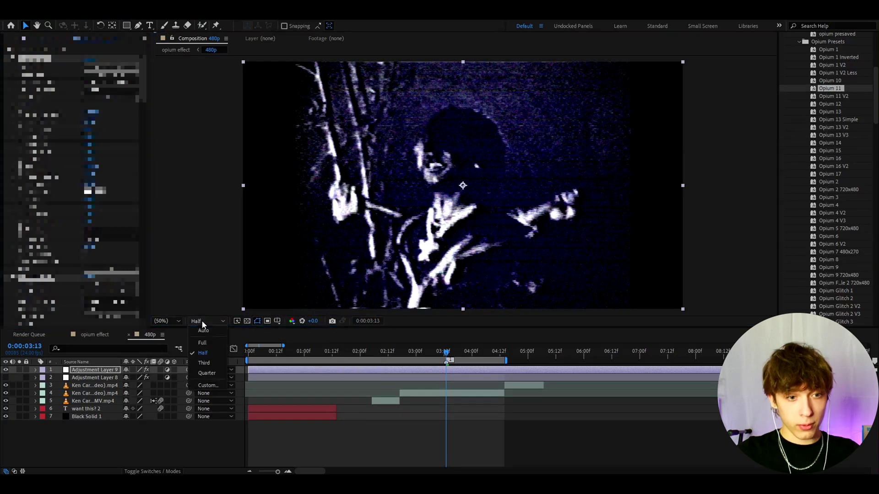
{"action": "left_click", "coordinate": [207, 364]}
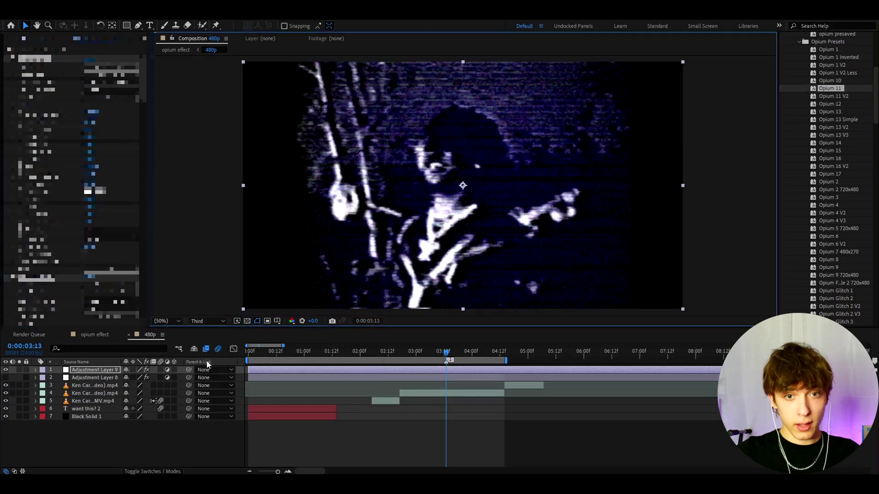
{"action": "left_click", "coordinate": [205, 323]}
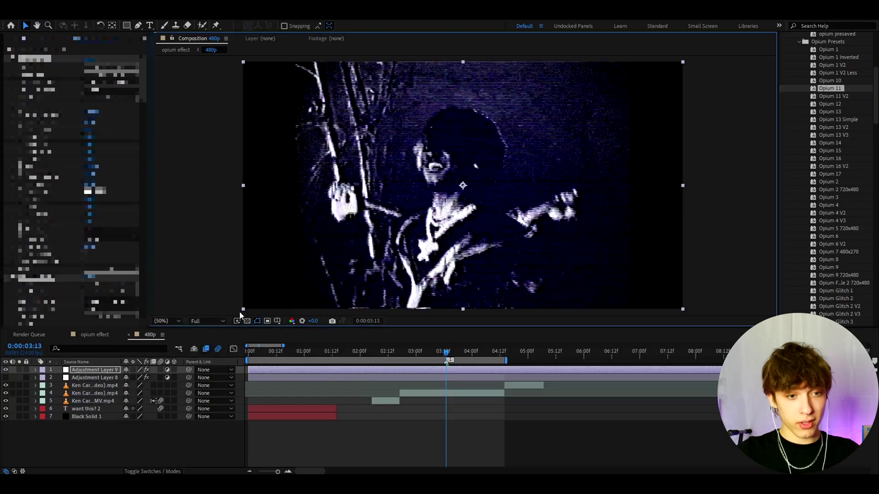
{"action": "left_click", "coordinate": [49, 274]}
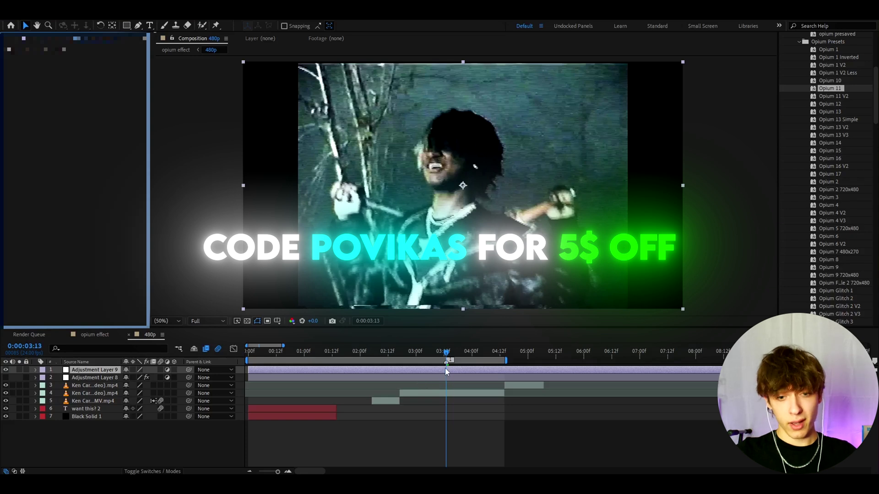
Move the current-time indicator to 0:00:02:23 on the timeline ruler
{"action": "left_click", "coordinate": [413, 352]}
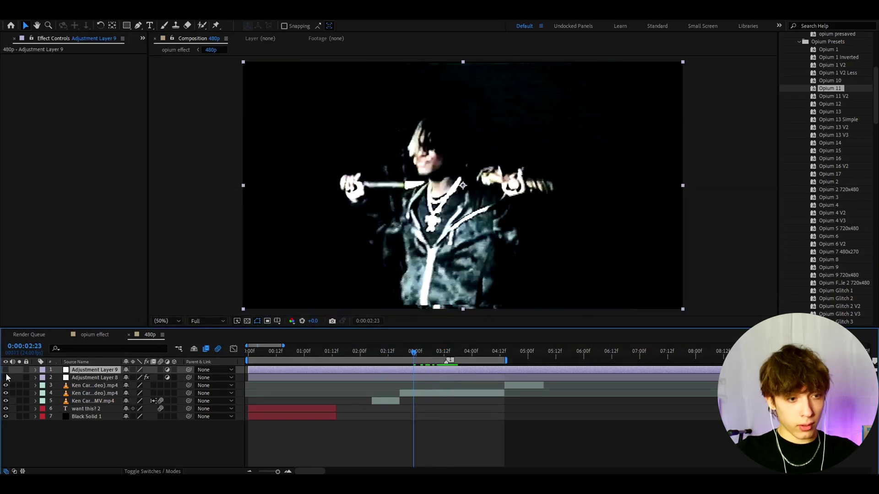